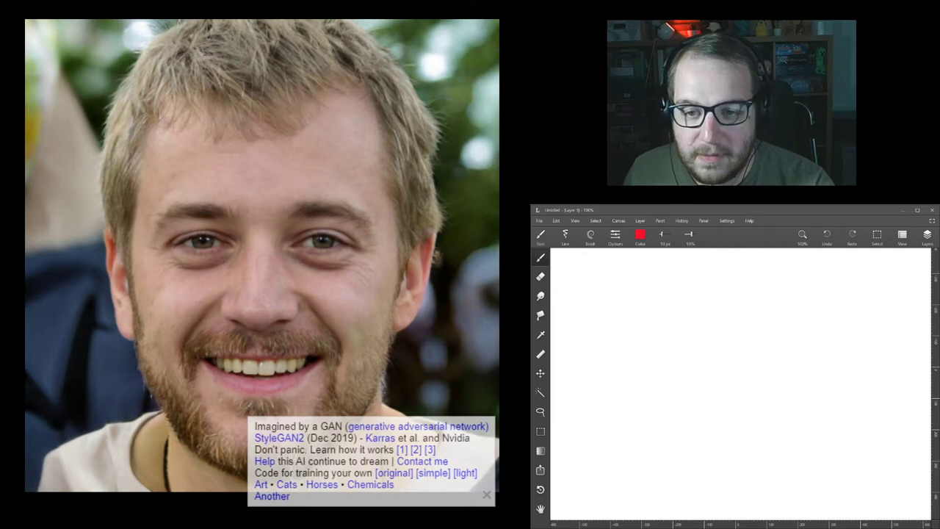
# Load new AI-generated faces until a reference portrait of a woman with long straight brown hair is chosen
pyautogui.press('F5')
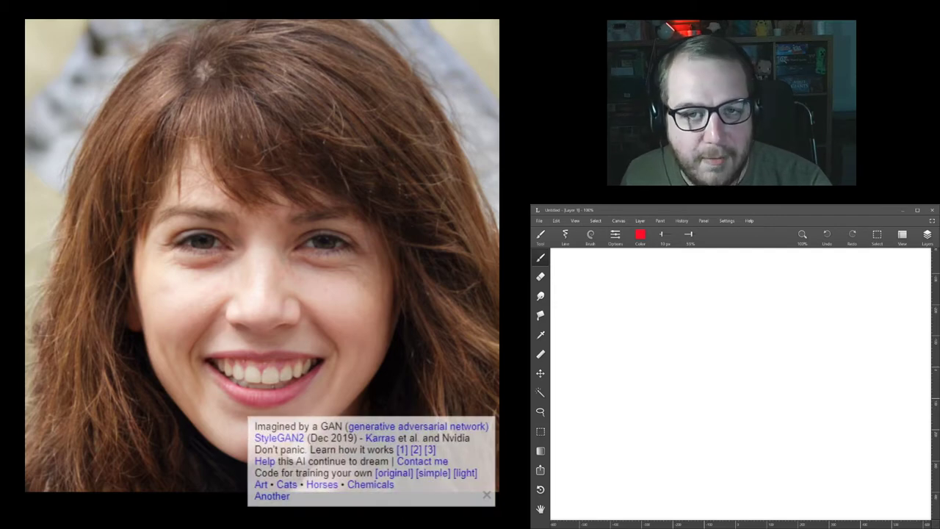
pyautogui.press('F5')
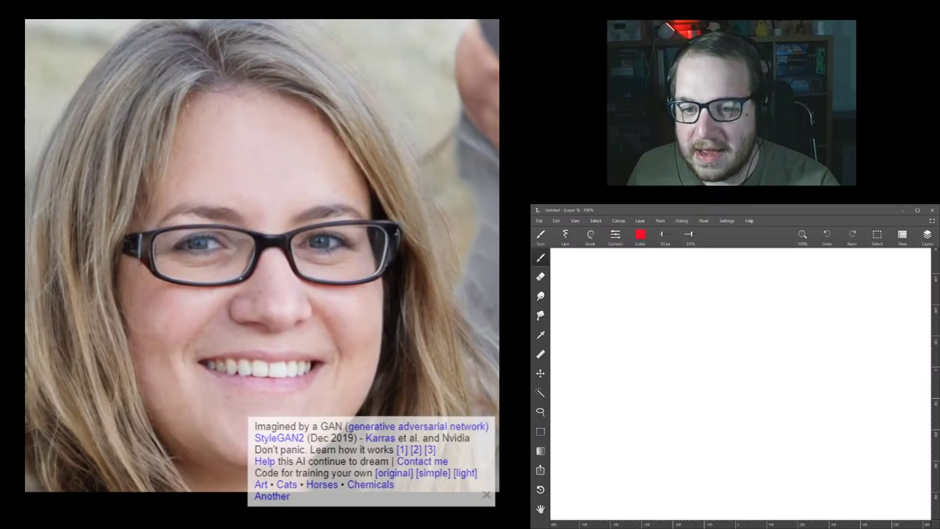
pyautogui.press('F5')
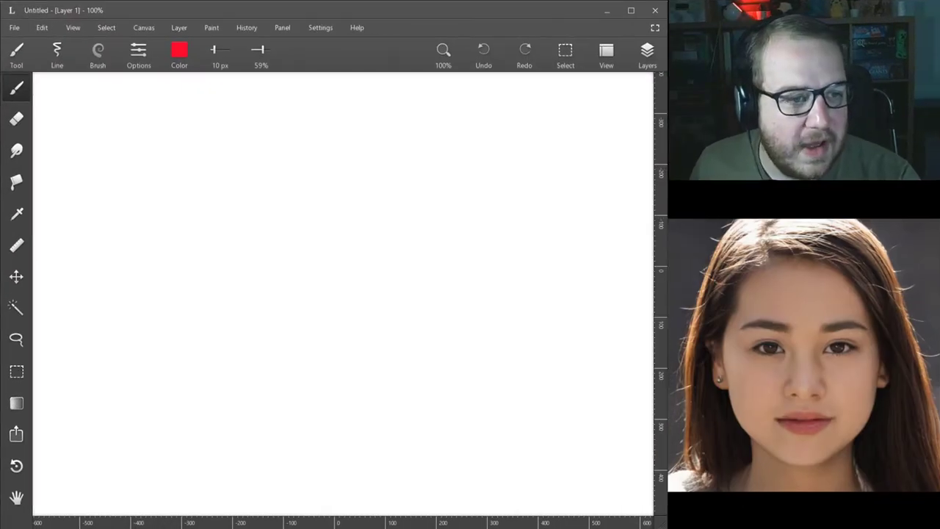
# Set the brush to black, 5.5 px size and 100% opacity, trying test strokes and undoing them
pyautogui.click(179, 50)
pyautogui.click(152, 218)
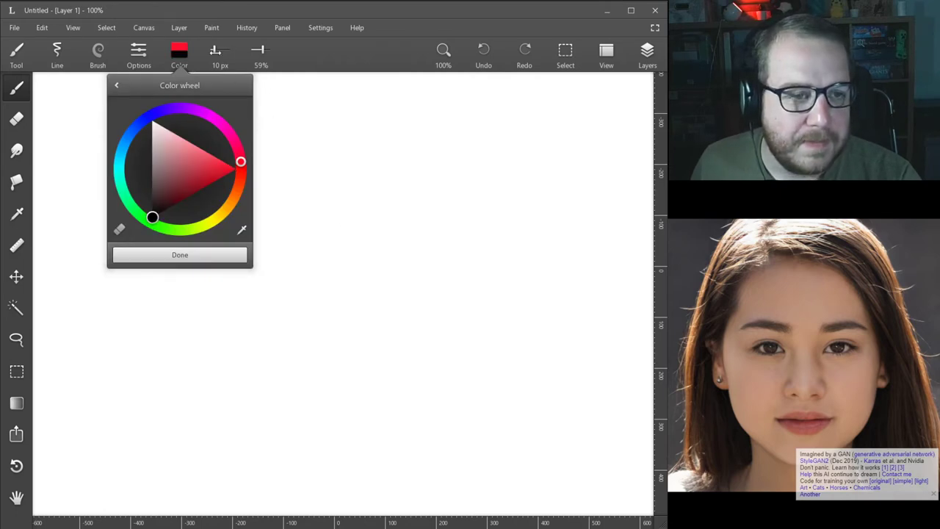
pyautogui.moveTo(261, 49)
pyautogui.mouseDown()
pyautogui.moveTo(177, 31)
pyautogui.moveTo(243, 50)
pyautogui.mouseUp()
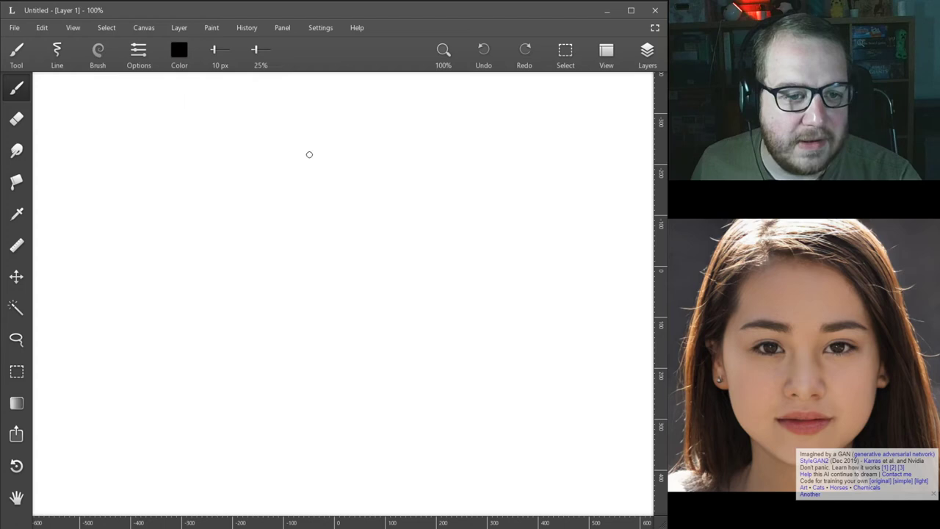
pyautogui.moveTo(326, 123)
pyautogui.mouseDown()
pyautogui.moveTo(299, 180)
pyautogui.moveTo(327, 153)
pyautogui.moveTo(281, 133)
pyautogui.mouseUp()
pyautogui.hotkey('ctrl', 'z')
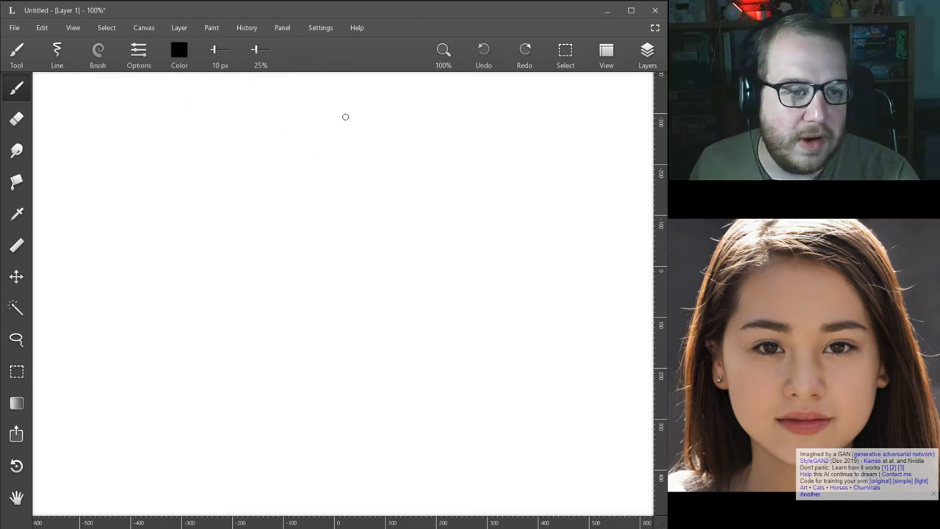
pyautogui.moveTo(257, 49)
pyautogui.mouseDown()
pyautogui.moveTo(316, 49)
pyautogui.moveTo(297, 51)
pyautogui.mouseUp()
pyautogui.moveTo(218, 53); pyautogui.dragTo(211, 51)
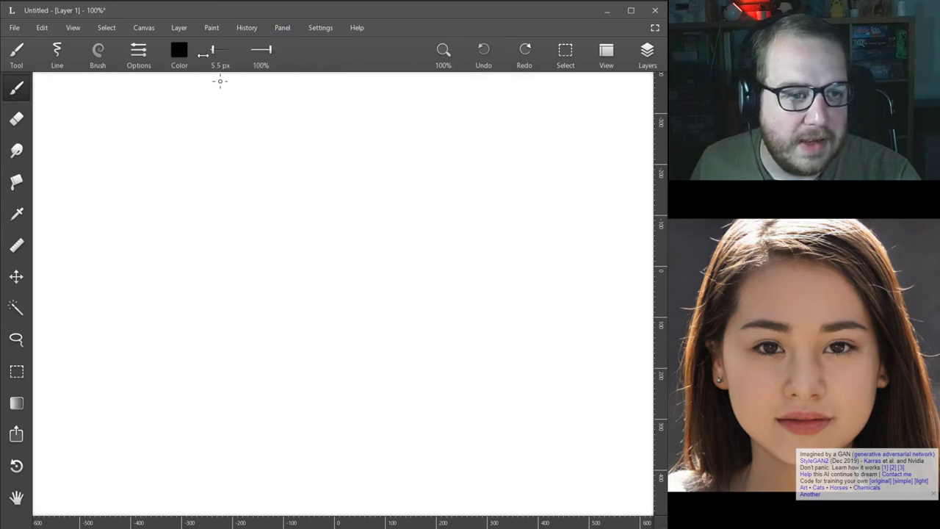
pyautogui.moveTo(262, 181)
pyautogui.mouseDown()
pyautogui.moveTo(275, 172)
pyautogui.moveTo(231, 235)
pyautogui.moveTo(296, 294)
pyautogui.mouseUp()
pyautogui.hotkey('ctrl', 'z')
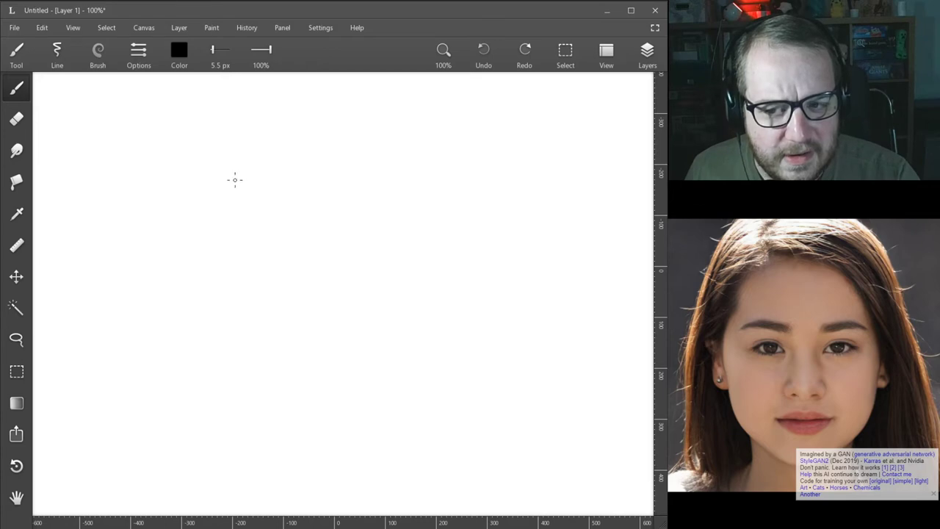
# Sketch the hair parting and the long strands curving over the head and down the portrait's right side
pyautogui.moveTo(241, 156)
pyautogui.mouseDown()
pyautogui.moveTo(243, 143)
pyautogui.moveTo(240, 158)
pyautogui.moveTo(283, 152)
pyautogui.moveTo(351, 210)
pyautogui.moveTo(358, 372)
pyautogui.mouseUp()
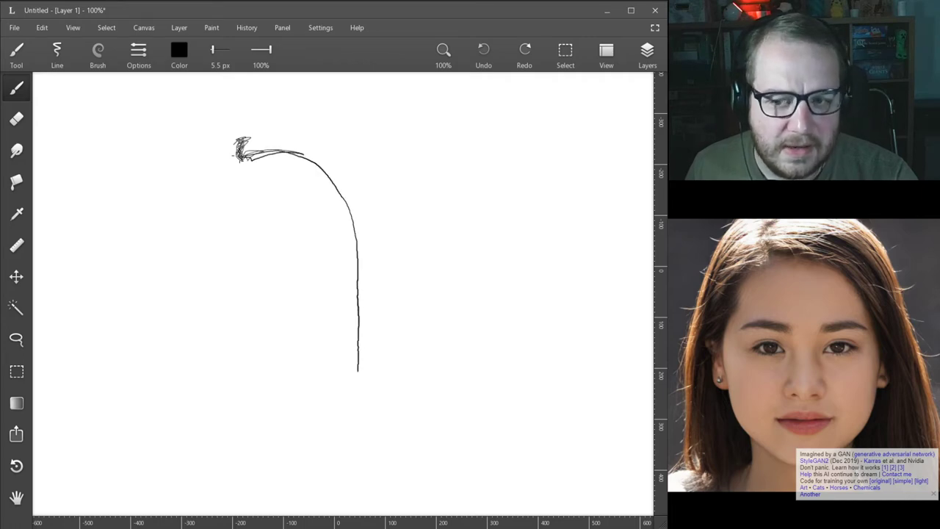
pyautogui.moveTo(358, 407)
pyautogui.mouseDown()
pyautogui.moveTo(349, 236)
pyautogui.moveTo(316, 171)
pyautogui.moveTo(271, 154)
pyautogui.moveTo(320, 181)
pyautogui.moveTo(364, 298)
pyautogui.moveTo(369, 376)
pyautogui.moveTo(359, 258)
pyautogui.moveTo(357, 416)
pyautogui.moveTo(361, 219)
pyautogui.moveTo(394, 440)
pyautogui.moveTo(358, 199)
pyautogui.moveTo(367, 284)
pyautogui.moveTo(333, 173)
pyautogui.mouseUp()
pyautogui.moveTo(359, 232)
pyautogui.mouseDown()
pyautogui.moveTo(332, 150)
pyautogui.moveTo(357, 205)
pyautogui.moveTo(327, 138)
pyautogui.moveTo(301, 125)
pyautogui.moveTo(239, 122)
pyautogui.moveTo(241, 139)
pyautogui.moveTo(250, 137)
pyautogui.moveTo(242, 152)
pyautogui.moveTo(247, 123)
pyautogui.moveTo(247, 151)
pyautogui.moveTo(281, 119)
pyautogui.moveTo(318, 135)
pyautogui.moveTo(328, 155)
pyautogui.moveTo(314, 146)
pyautogui.mouseUp()
pyautogui.moveTo(317, 150); pyautogui.dragTo(341, 181)
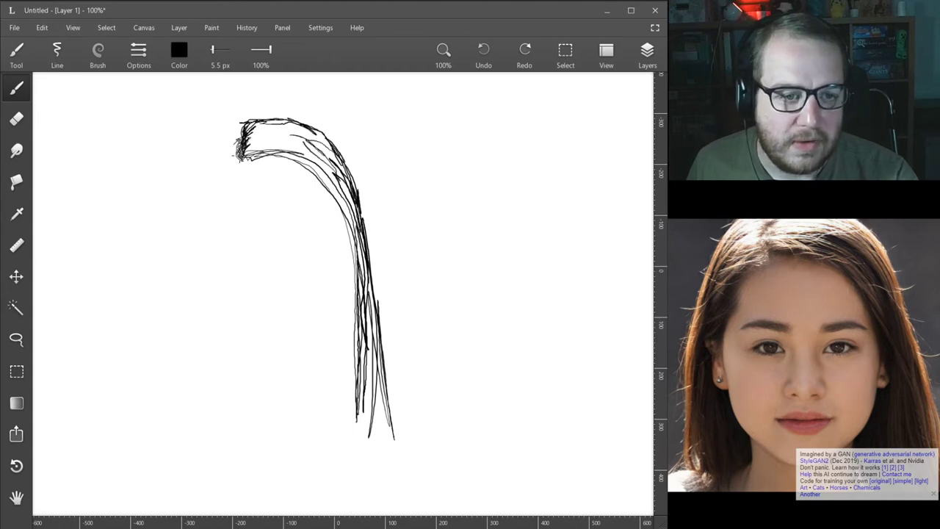
pyautogui.moveTo(262, 135)
pyautogui.mouseDown()
pyautogui.moveTo(304, 141)
pyautogui.moveTo(244, 154)
pyautogui.moveTo(285, 155)
pyautogui.moveTo(241, 168)
pyautogui.moveTo(304, 169)
pyautogui.moveTo(352, 236)
pyautogui.mouseUp()
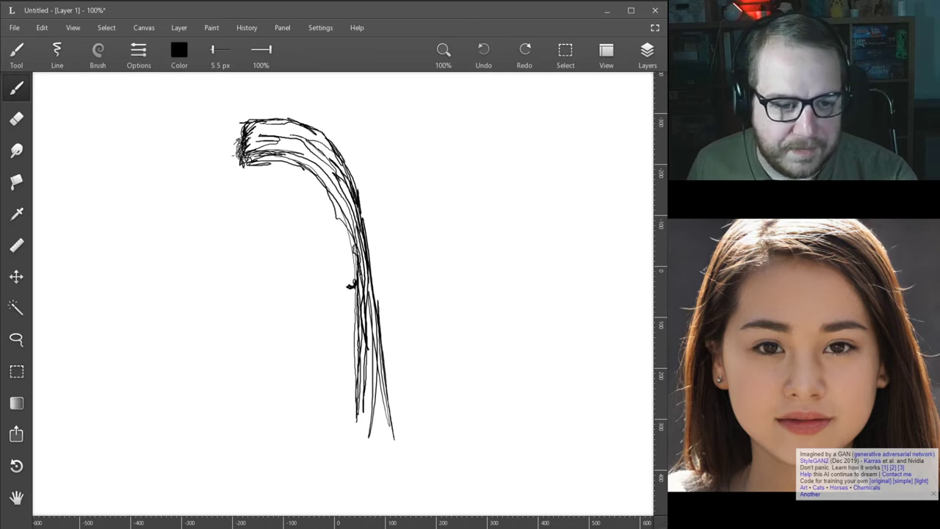
# Draw the right edge of the face down to the jaw and fill the shadow between neck and hair solid black
pyautogui.moveTo(351, 249)
pyautogui.mouseDown()
pyautogui.moveTo(353, 260)
pyautogui.moveTo(350, 238)
pyautogui.moveTo(349, 258)
pyautogui.mouseUp()
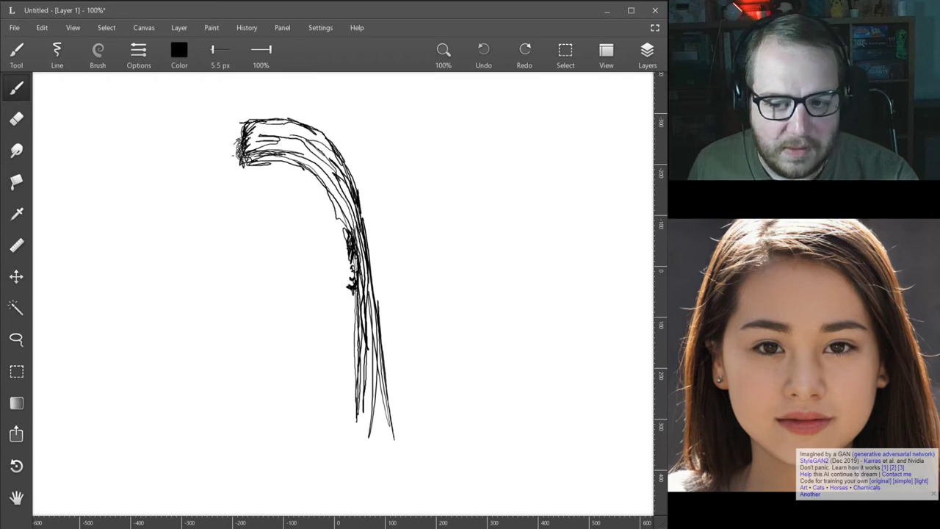
pyautogui.moveTo(350, 291); pyautogui.dragTo(336, 329)
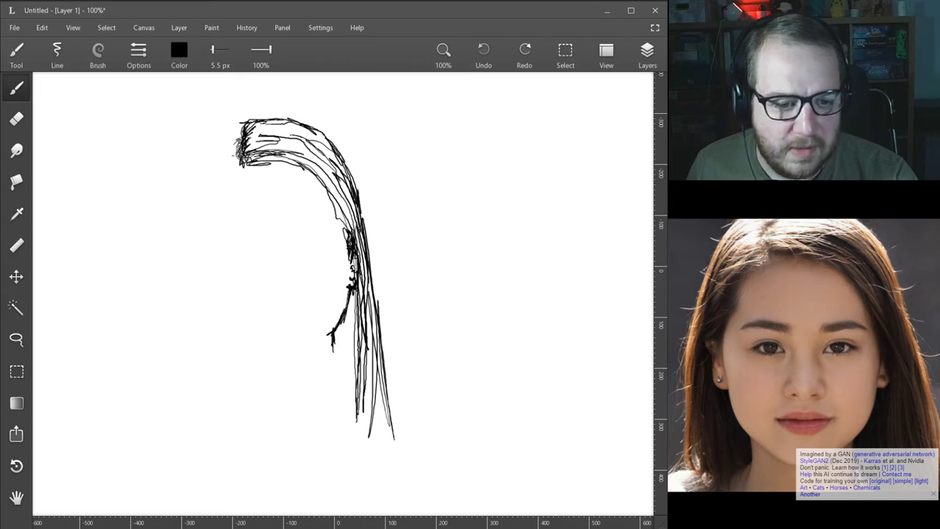
pyautogui.moveTo(334, 342); pyautogui.dragTo(337, 378)
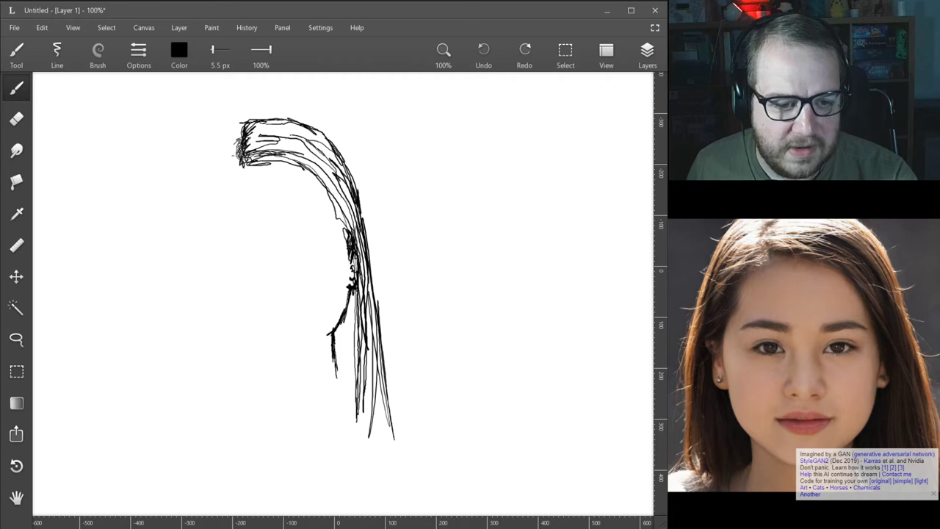
pyautogui.moveTo(334, 344); pyautogui.dragTo(337, 365)
pyautogui.moveTo(351, 331)
pyautogui.mouseDown()
pyautogui.moveTo(336, 360)
pyautogui.moveTo(342, 354)
pyautogui.mouseUp()
pyautogui.moveTo(354, 310)
pyautogui.mouseDown()
pyautogui.moveTo(345, 341)
pyautogui.moveTo(348, 334)
pyautogui.mouseUp()
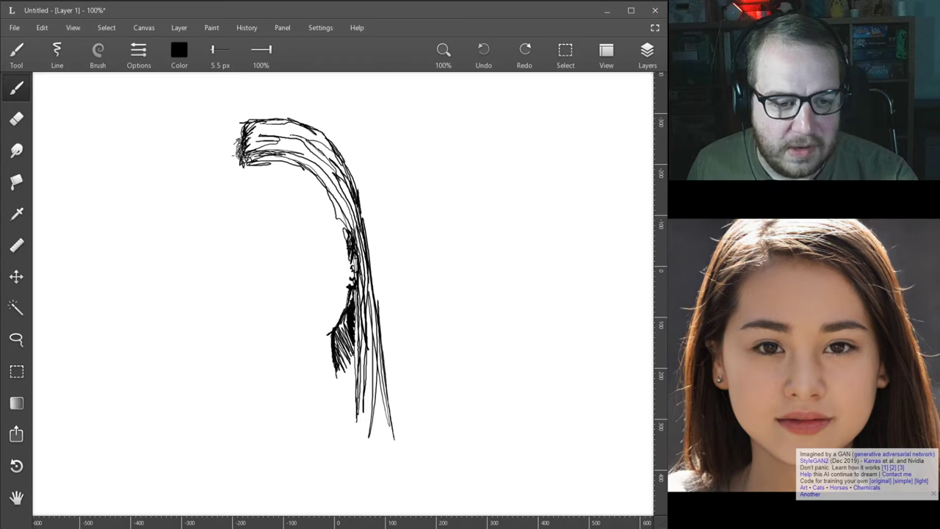
pyautogui.moveTo(353, 294)
pyautogui.mouseDown()
pyautogui.moveTo(335, 333)
pyautogui.moveTo(340, 369)
pyautogui.moveTo(334, 360)
pyautogui.moveTo(349, 369)
pyautogui.moveTo(338, 384)
pyautogui.moveTo(351, 376)
pyautogui.mouseUp()
pyautogui.moveTo(355, 371); pyautogui.dragTo(348, 379)
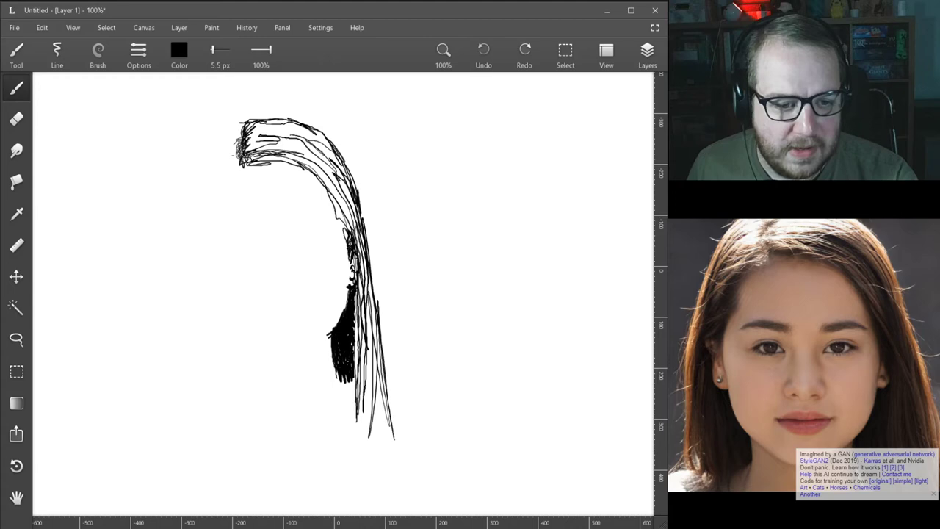
# Outline the chin and jaw with layered strokes, and add the neck with the start of the left shoulder
pyautogui.moveTo(328, 336)
pyautogui.mouseDown()
pyautogui.moveTo(277, 353)
pyautogui.moveTo(228, 329)
pyautogui.mouseUp()
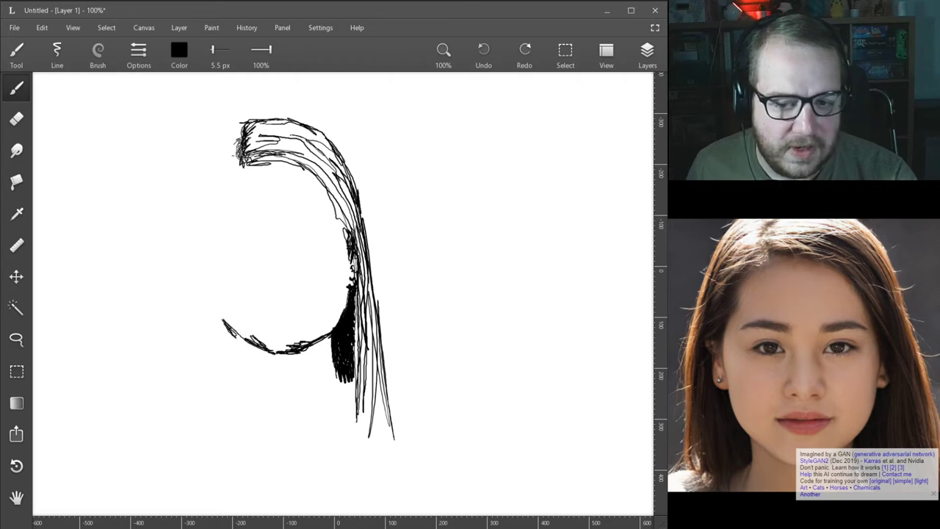
pyautogui.moveTo(213, 298)
pyautogui.mouseDown()
pyautogui.moveTo(219, 327)
pyautogui.moveTo(257, 350)
pyautogui.moveTo(219, 328)
pyautogui.moveTo(252, 351)
pyautogui.mouseUp()
pyautogui.moveTo(252, 350)
pyautogui.mouseDown()
pyautogui.moveTo(281, 357)
pyautogui.moveTo(263, 349)
pyautogui.moveTo(240, 371)
pyautogui.moveTo(228, 394)
pyautogui.moveTo(235, 400)
pyautogui.moveTo(194, 393)
pyautogui.mouseUp()
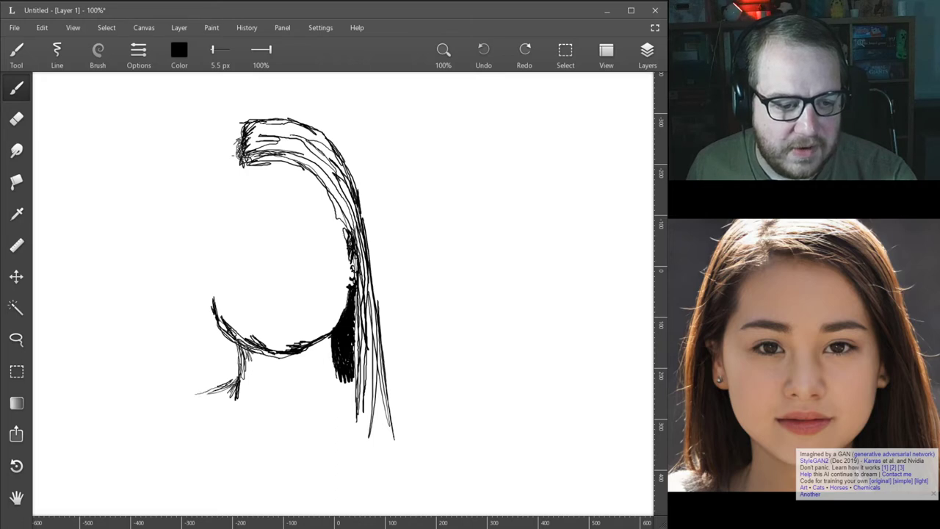
pyautogui.moveTo(244, 372)
pyautogui.mouseDown()
pyautogui.moveTo(225, 387)
pyautogui.moveTo(197, 386)
pyautogui.mouseUp()
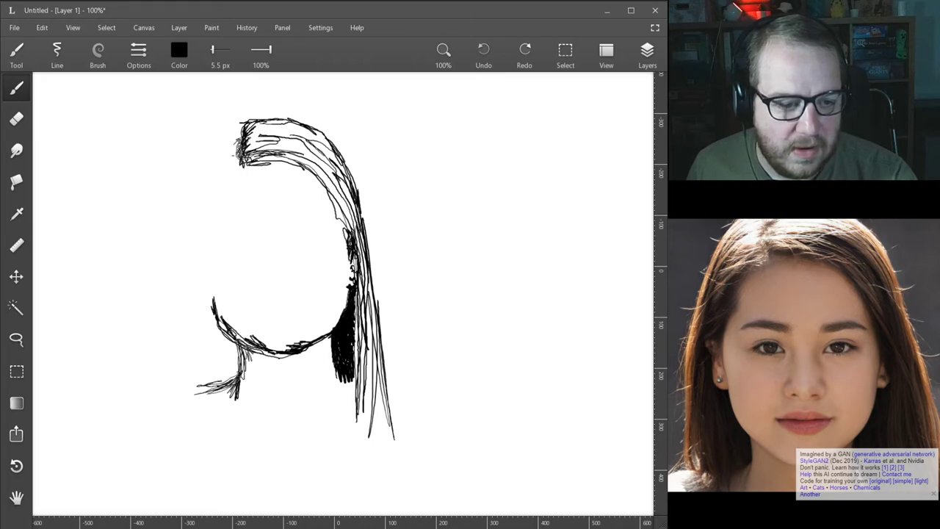
pyautogui.moveTo(268, 348); pyautogui.dragTo(286, 349)
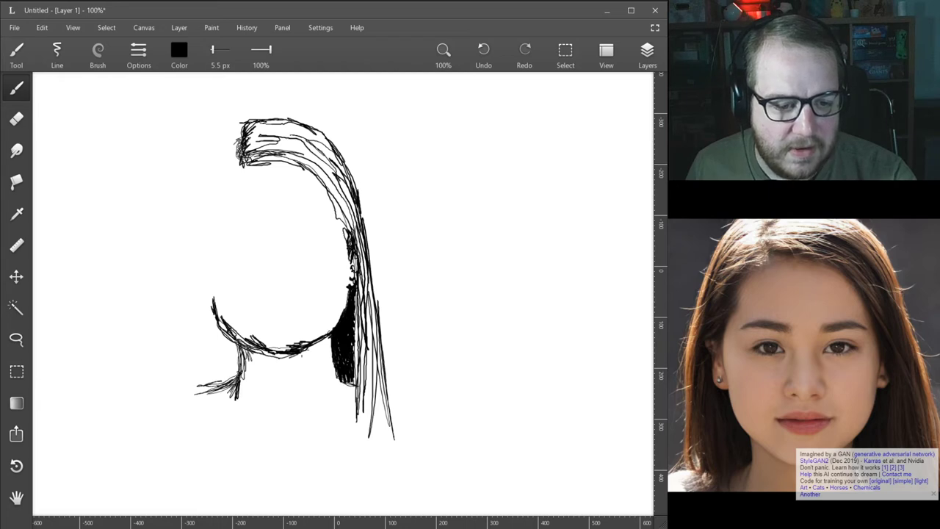
pyautogui.moveTo(340, 373); pyautogui.dragTo(336, 393)
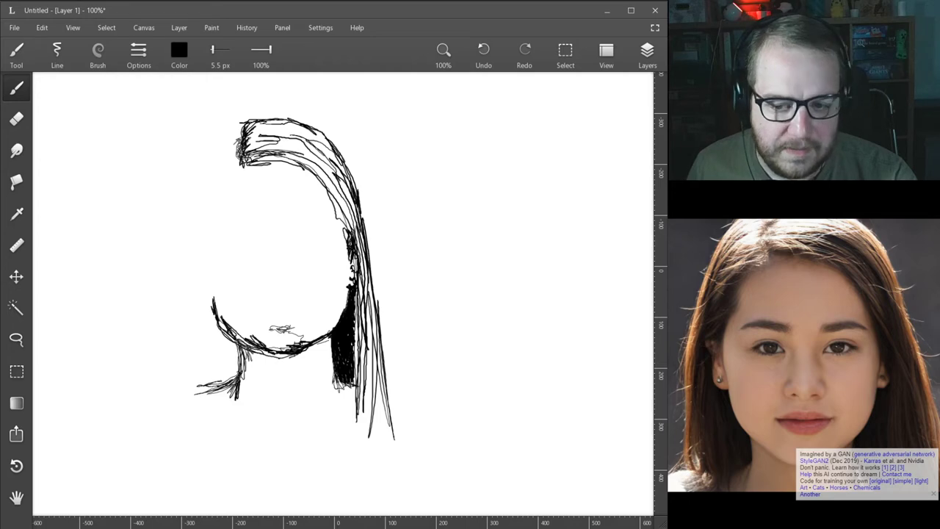
# Sketch the lips above the chin and darken the mouth with hatching
pyautogui.moveTo(262, 314); pyautogui.dragTo(300, 321)
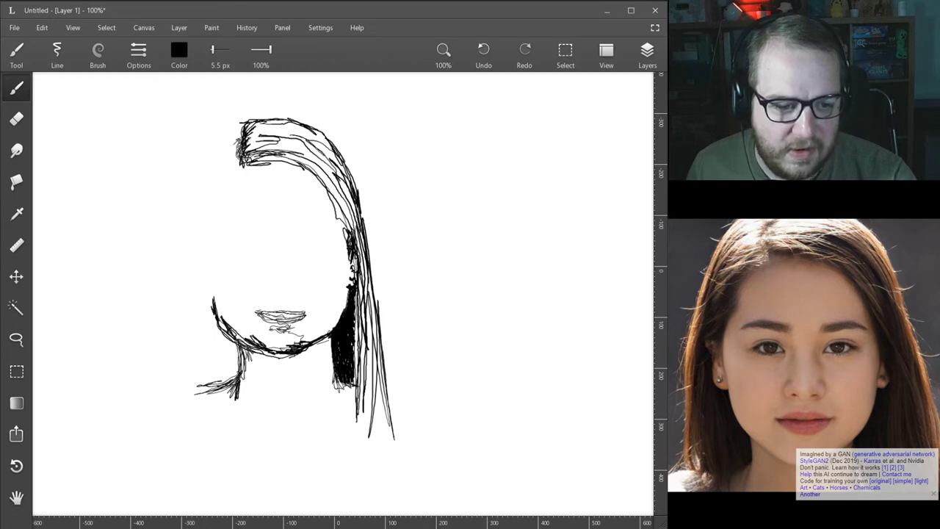
pyautogui.moveTo(260, 312); pyautogui.dragTo(281, 309)
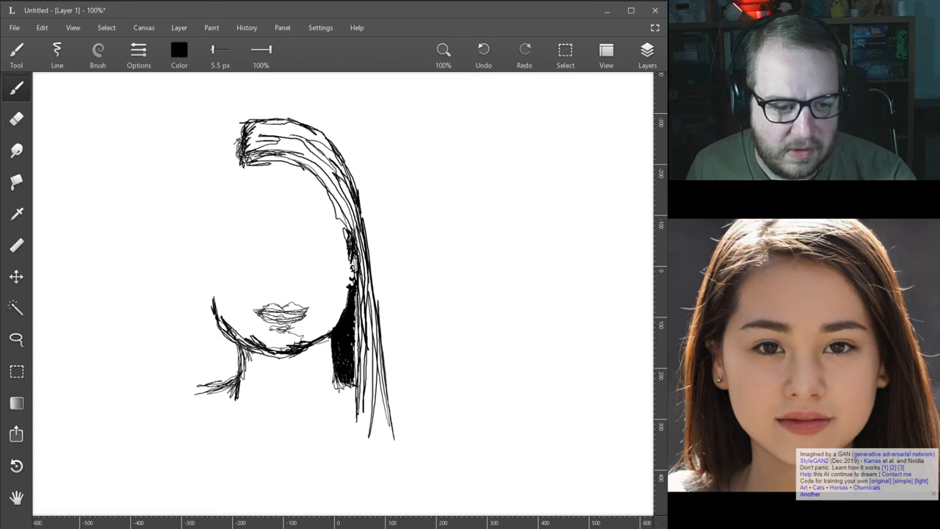
pyautogui.moveTo(307, 307); pyautogui.dragTo(288, 303)
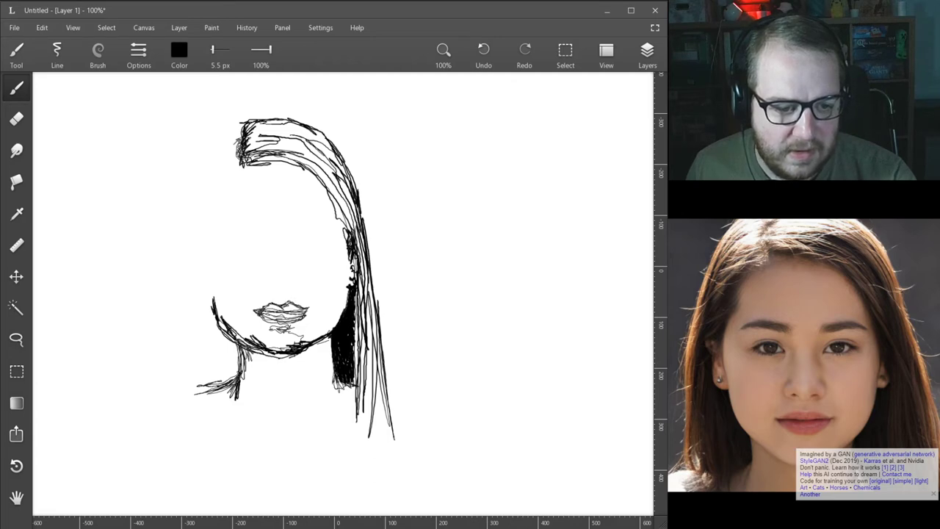
pyautogui.moveTo(272, 316); pyautogui.dragTo(279, 316)
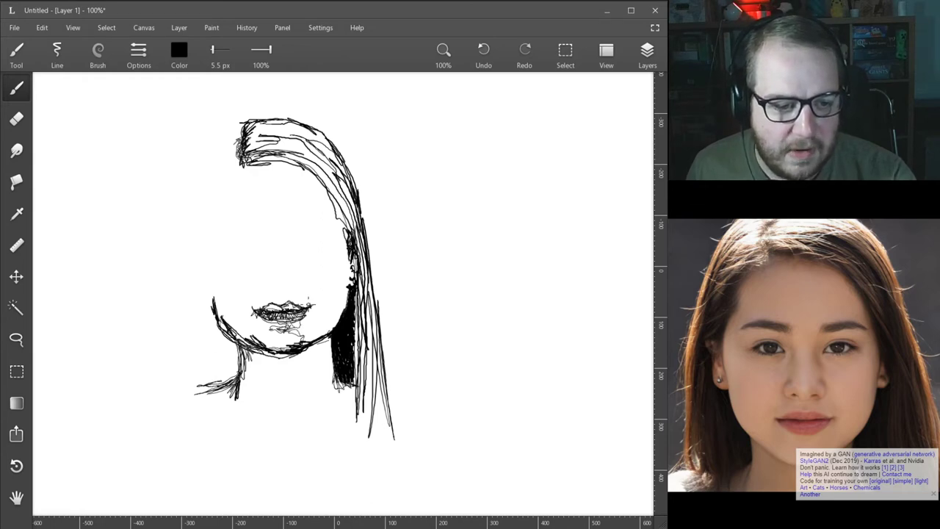
# Draw the left ear with its earring and the hair falling from the parting to the left shoulder
pyautogui.moveTo(222, 316)
pyautogui.mouseDown()
pyautogui.moveTo(209, 289)
pyautogui.moveTo(210, 310)
pyautogui.mouseUp()
pyautogui.moveTo(211, 299); pyautogui.dragTo(216, 324)
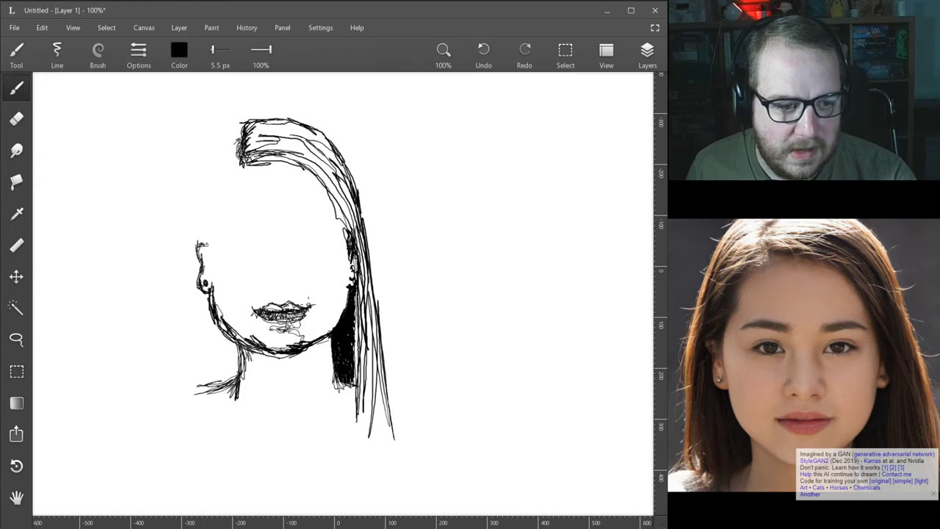
pyautogui.moveTo(199, 241)
pyautogui.mouseDown()
pyautogui.moveTo(203, 253)
pyautogui.moveTo(224, 194)
pyautogui.mouseUp()
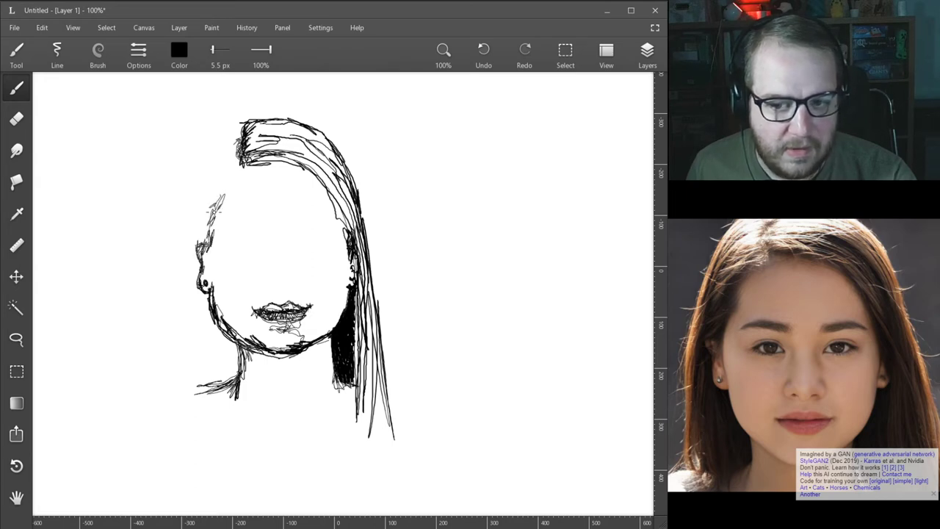
pyautogui.moveTo(240, 160)
pyautogui.mouseDown()
pyautogui.moveTo(214, 170)
pyautogui.moveTo(212, 185)
pyautogui.moveTo(238, 131)
pyautogui.moveTo(228, 130)
pyautogui.moveTo(197, 153)
pyautogui.moveTo(184, 188)
pyautogui.mouseUp()
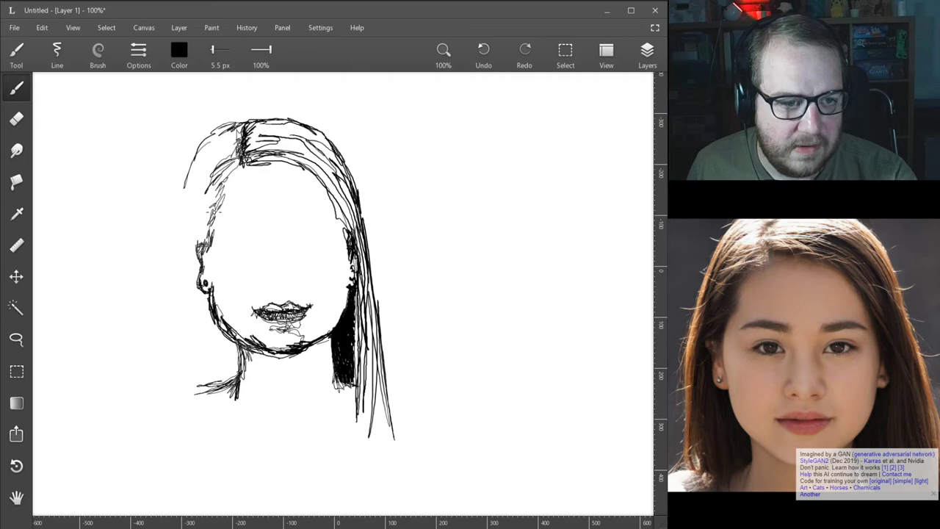
pyautogui.moveTo(218, 135); pyautogui.dragTo(178, 206)
pyautogui.moveTo(192, 160)
pyautogui.mouseDown()
pyautogui.moveTo(162, 308)
pyautogui.moveTo(173, 394)
pyautogui.moveTo(174, 366)
pyautogui.moveTo(206, 402)
pyautogui.moveTo(192, 391)
pyautogui.moveTo(152, 396)
pyautogui.moveTo(181, 405)
pyautogui.mouseUp()
# Sketch the rounded neckline with a round pendant necklace, and thicken the long hair on the portrait's right side
pyautogui.moveTo(189, 372)
pyautogui.mouseDown()
pyautogui.moveTo(189, 405)
pyautogui.moveTo(200, 399)
pyautogui.moveTo(209, 438)
pyautogui.moveTo(196, 422)
pyautogui.moveTo(235, 458)
pyautogui.moveTo(299, 462)
pyautogui.moveTo(355, 419)
pyautogui.moveTo(294, 450)
pyautogui.moveTo(225, 444)
pyautogui.mouseUp()
pyautogui.moveTo(291, 460)
pyautogui.mouseDown()
pyautogui.moveTo(352, 426)
pyautogui.moveTo(332, 442)
pyautogui.moveTo(363, 412)
pyautogui.moveTo(365, 388)
pyautogui.moveTo(372, 432)
pyautogui.moveTo(389, 439)
pyautogui.moveTo(358, 431)
pyautogui.moveTo(356, 457)
pyautogui.moveTo(370, 427)
pyautogui.moveTo(378, 224)
pyautogui.mouseUp()
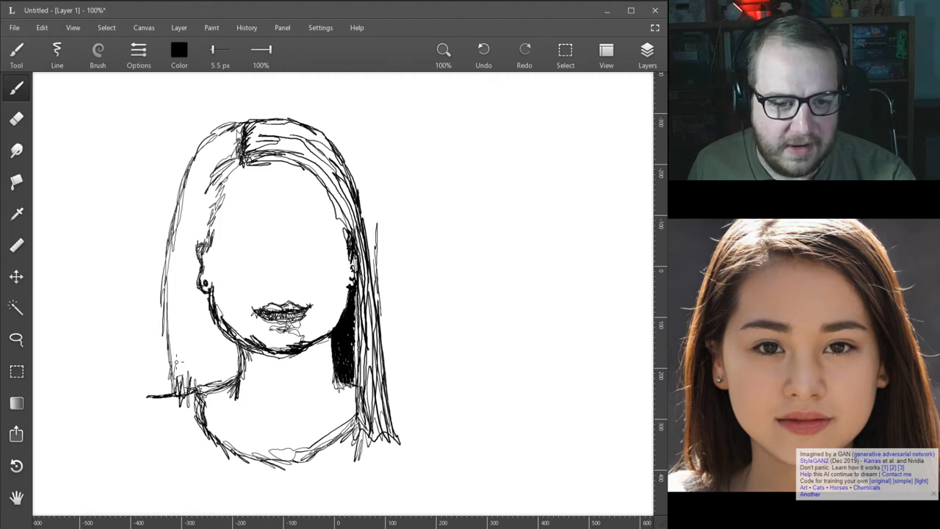
pyautogui.moveTo(375, 279)
pyautogui.mouseDown()
pyautogui.moveTo(357, 175)
pyautogui.moveTo(373, 254)
pyautogui.mouseUp()
pyautogui.moveTo(330, 157)
pyautogui.mouseDown()
pyautogui.moveTo(365, 236)
pyautogui.moveTo(372, 374)
pyautogui.moveTo(295, 424)
pyautogui.moveTo(238, 399)
pyautogui.moveTo(280, 416)
pyautogui.moveTo(334, 373)
pyautogui.mouseUp()
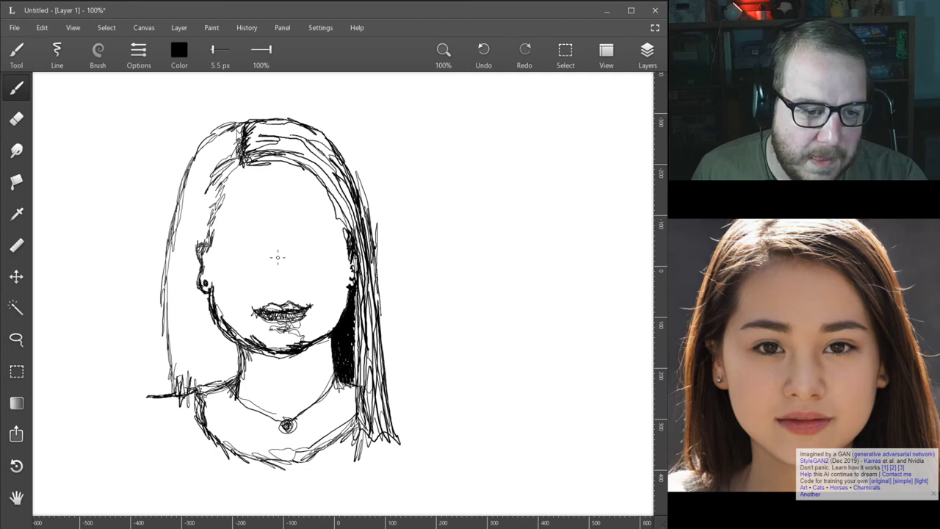
pyautogui.moveTo(279, 229); pyautogui.dragTo(281, 249)
pyautogui.moveTo(248, 218); pyautogui.dragTo(247, 217)
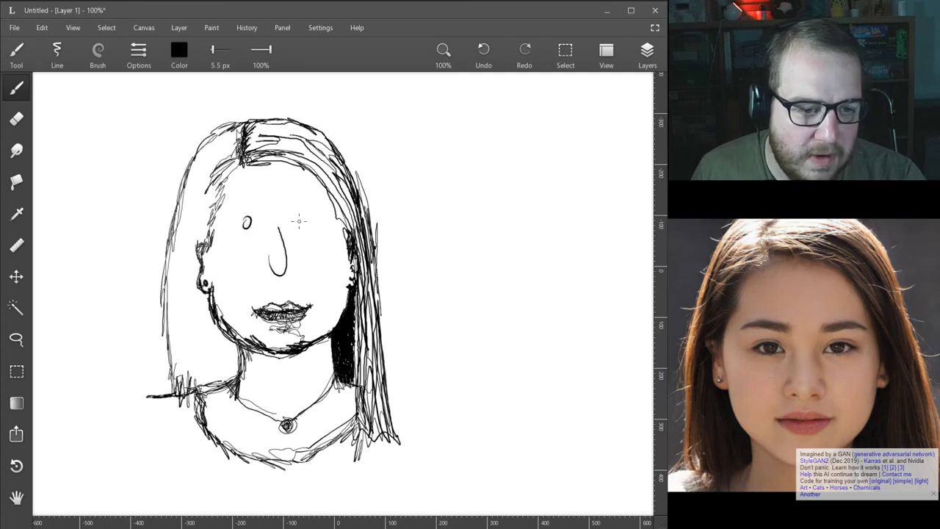
pyautogui.moveTo(304, 209); pyautogui.dragTo(303, 210)
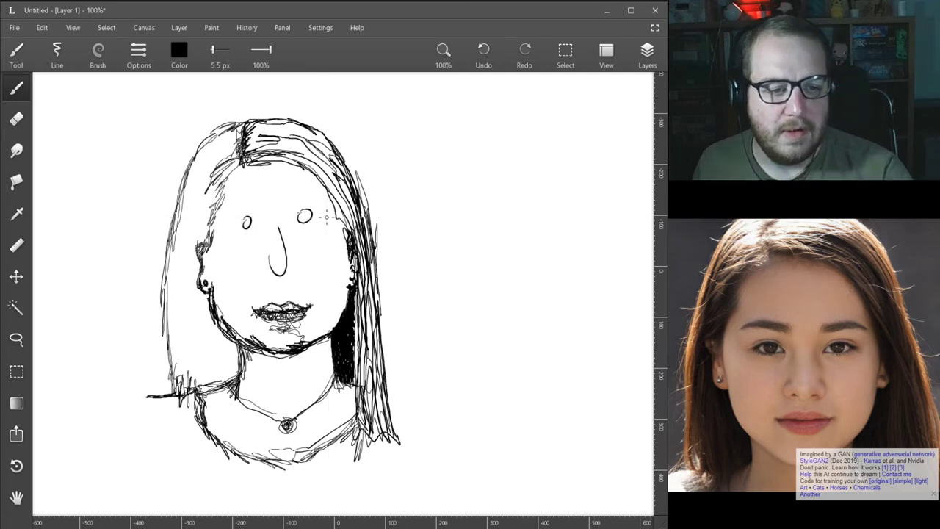
pyautogui.hotkey('ctrl', 'z')
pyautogui.hotkey('ctrl', 'z')
pyautogui.hotkey('ctrl', 'z')
# Prepare the empty canvas beside the first portrait for a second one and switch from the Ink brush to the Jagged brush
pyautogui.scroll(-4, 327, 217)
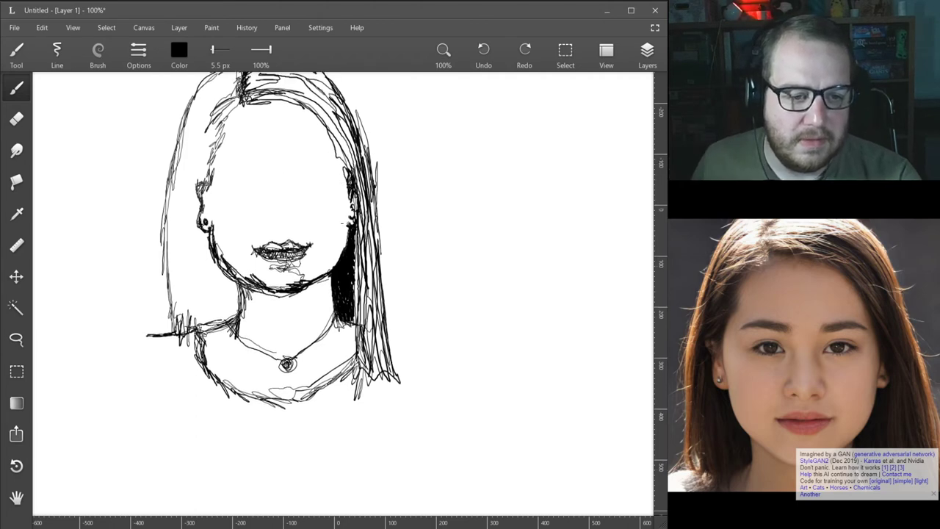
pyautogui.scroll(3, 478, 290)
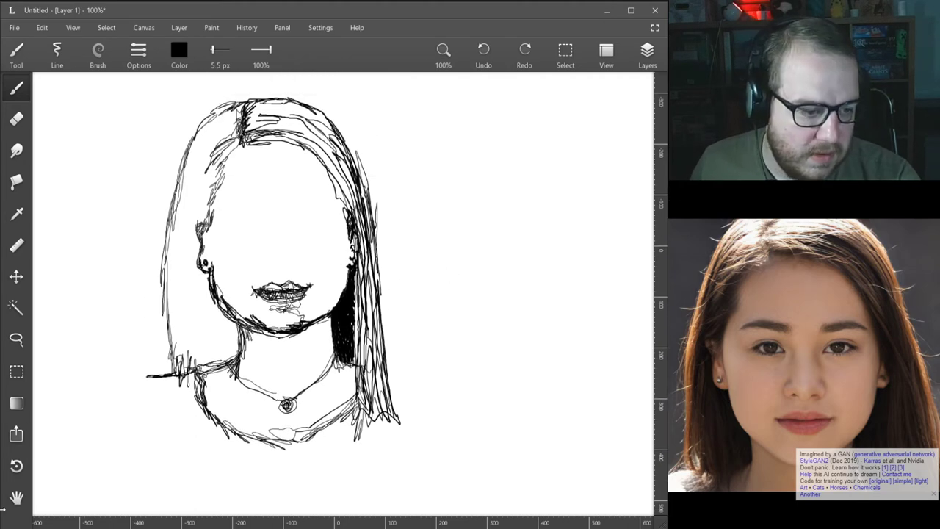
pyautogui.click(17, 498)
pyautogui.moveTo(501, 220)
pyautogui.mouseDown()
pyautogui.moveTo(300, 228)
pyautogui.moveTo(352, 222)
pyautogui.mouseUp()
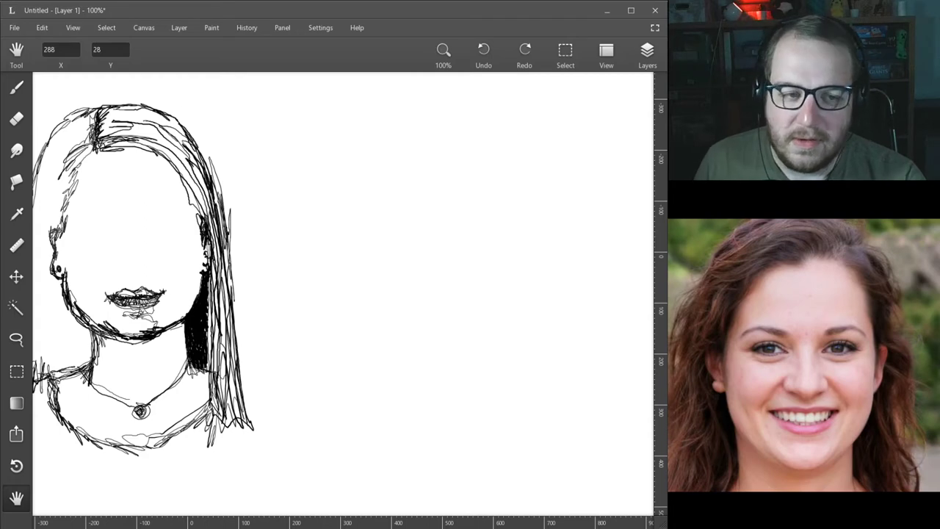
pyautogui.click(16, 87)
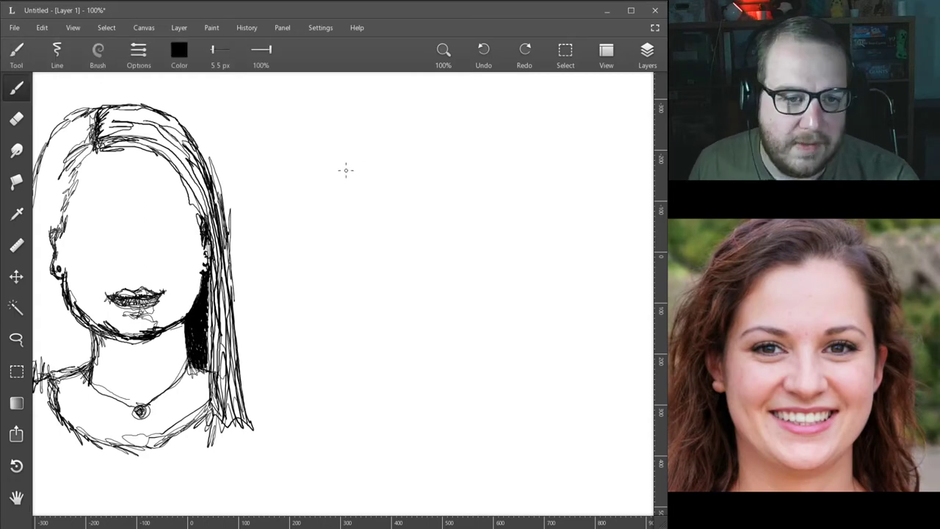
pyautogui.moveTo(219, 50)
pyautogui.mouseDown()
pyautogui.moveTo(220, 81)
pyautogui.moveTo(260, 61)
pyautogui.mouseUp()
pyautogui.click(96, 53)
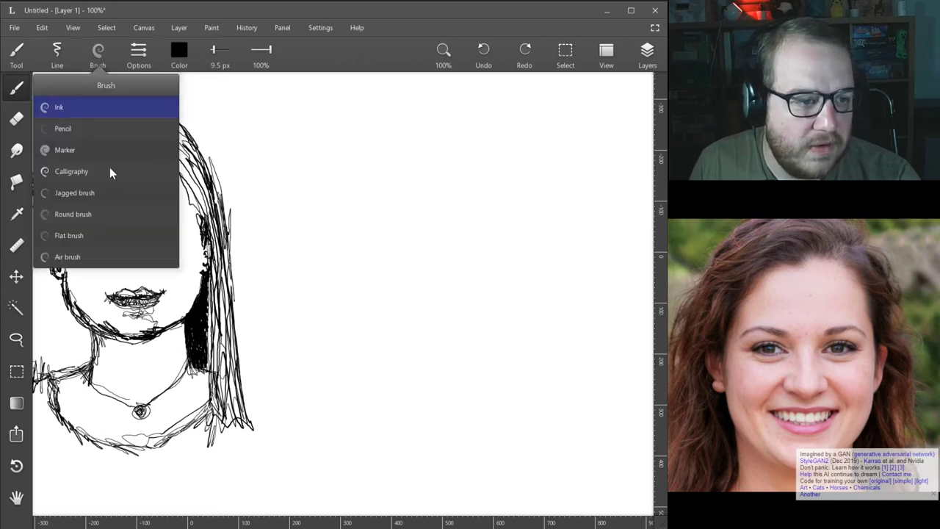
pyautogui.click(132, 199)
pyautogui.moveTo(423, 154)
pyautogui.mouseDown()
pyautogui.moveTo(433, 243)
pyautogui.moveTo(384, 271)
pyautogui.mouseUp()
pyautogui.hotkey('ctrl', 'z')
pyautogui.moveTo(377, 176)
pyautogui.mouseDown()
pyautogui.moveTo(367, 198)
pyautogui.moveTo(379, 167)
pyautogui.mouseUp()
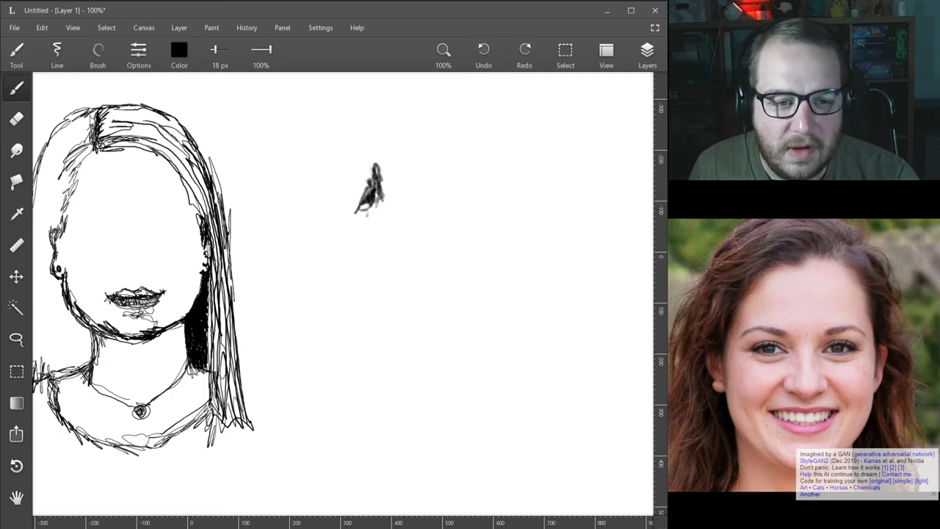
pyautogui.hotkey('ctrl', 'z')
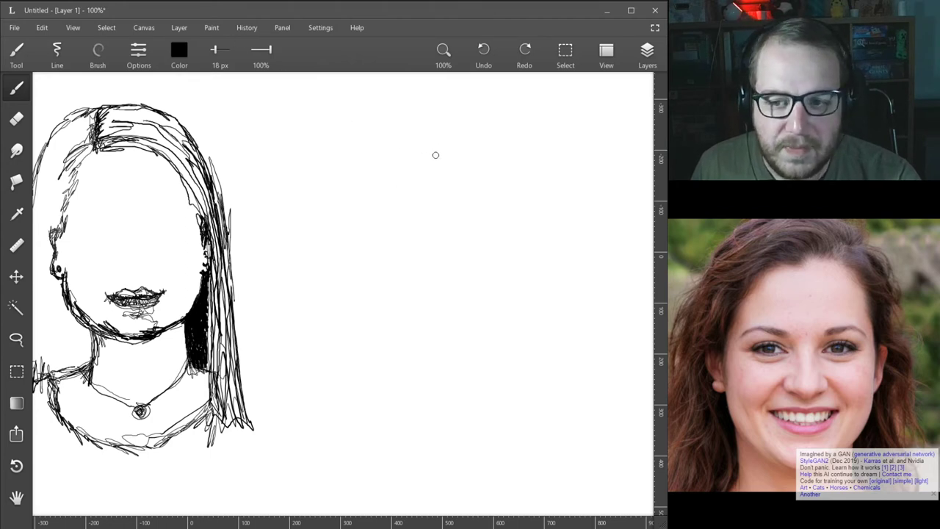
# Sketch the second woman's wavy hair and jaw on the right side, plus the smiling mouth, nose and right eye outline
pyautogui.moveTo(441, 160)
pyautogui.mouseDown()
pyautogui.moveTo(463, 179)
pyautogui.moveTo(456, 160)
pyautogui.moveTo(486, 169)
pyautogui.moveTo(473, 160)
pyautogui.moveTo(474, 171)
pyautogui.moveTo(459, 176)
pyautogui.moveTo(472, 189)
pyautogui.moveTo(468, 201)
pyautogui.moveTo(493, 179)
pyautogui.moveTo(481, 225)
pyautogui.moveTo(495, 229)
pyautogui.moveTo(494, 221)
pyautogui.moveTo(487, 236)
pyautogui.moveTo(496, 231)
pyautogui.moveTo(499, 244)
pyautogui.moveTo(500, 197)
pyautogui.moveTo(504, 232)
pyautogui.moveTo(489, 258)
pyautogui.moveTo(481, 241)
pyautogui.moveTo(492, 263)
pyautogui.moveTo(482, 297)
pyautogui.moveTo(484, 242)
pyautogui.moveTo(494, 275)
pyautogui.moveTo(482, 326)
pyautogui.moveTo(443, 375)
pyautogui.moveTo(464, 358)
pyautogui.moveTo(457, 426)
pyautogui.moveTo(471, 345)
pyautogui.moveTo(460, 340)
pyautogui.moveTo(485, 323)
pyautogui.moveTo(504, 235)
pyautogui.moveTo(517, 334)
pyautogui.mouseUp()
pyautogui.moveTo(508, 286)
pyautogui.mouseDown()
pyautogui.moveTo(493, 342)
pyautogui.moveTo(523, 337)
pyautogui.moveTo(514, 404)
pyautogui.moveTo(496, 400)
pyautogui.moveTo(481, 426)
pyautogui.moveTo(491, 367)
pyautogui.moveTo(542, 423)
pyautogui.moveTo(503, 351)
pyautogui.moveTo(536, 393)
pyautogui.moveTo(511, 234)
pyautogui.moveTo(525, 279)
pyautogui.moveTo(535, 248)
pyautogui.moveTo(496, 178)
pyautogui.moveTo(535, 353)
pyautogui.moveTo(500, 405)
pyautogui.moveTo(479, 340)
pyautogui.moveTo(432, 378)
pyautogui.moveTo(401, 382)
pyautogui.moveTo(413, 364)
pyautogui.moveTo(385, 373)
pyautogui.moveTo(425, 363)
pyautogui.moveTo(366, 335)
pyautogui.moveTo(428, 339)
pyautogui.moveTo(403, 358)
pyautogui.moveTo(360, 342)
pyautogui.moveTo(378, 329)
pyautogui.moveTo(433, 332)
pyautogui.moveTo(431, 347)
pyautogui.moveTo(376, 355)
pyautogui.moveTo(358, 335)
pyautogui.moveTo(400, 312)
pyautogui.moveTo(387, 314)
pyautogui.moveTo(398, 283)
pyautogui.moveTo(393, 250)
pyautogui.moveTo(413, 290)
pyautogui.moveTo(403, 309)
pyautogui.moveTo(423, 297)
pyautogui.moveTo(373, 310)
pyautogui.moveTo(376, 291)
pyautogui.moveTo(397, 310)
pyautogui.moveTo(380, 278)
pyautogui.mouseUp()
pyautogui.moveTo(389, 227); pyautogui.dragTo(448, 232)
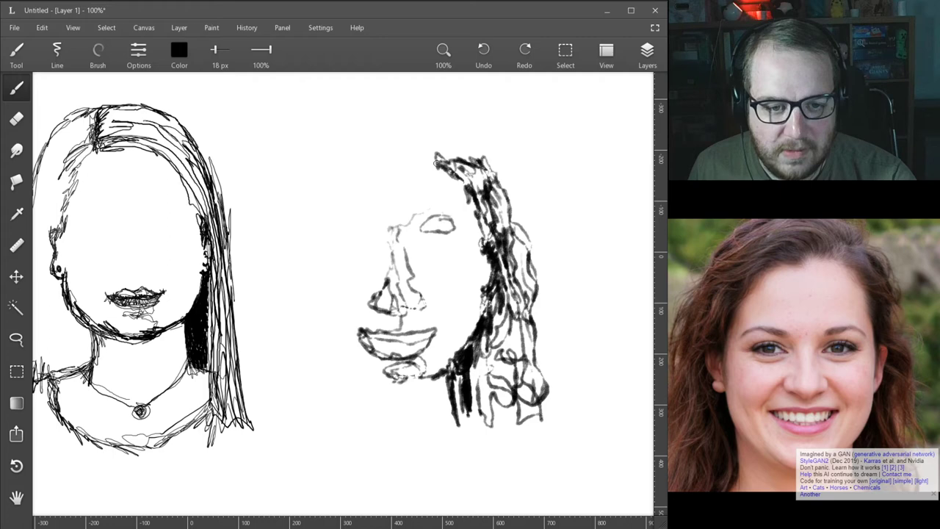
# Detail the right eye and brow, add the left eye and brow, and darken the nose and open mouth
pyautogui.moveTo(432, 221)
pyautogui.mouseDown()
pyautogui.moveTo(441, 232)
pyautogui.moveTo(453, 228)
pyautogui.moveTo(421, 219)
pyautogui.moveTo(419, 209)
pyautogui.moveTo(439, 197)
pyautogui.moveTo(421, 201)
pyautogui.moveTo(453, 204)
pyautogui.mouseUp()
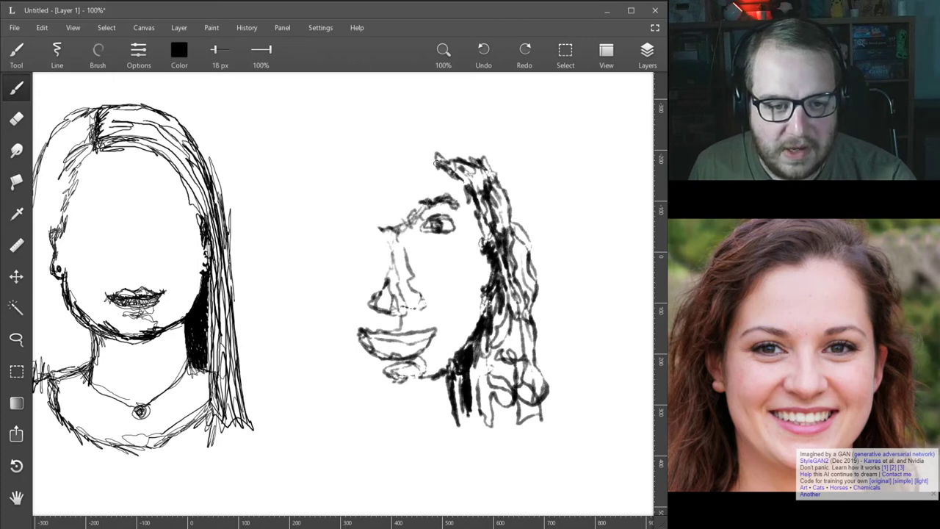
pyautogui.moveTo(379, 230)
pyautogui.mouseDown()
pyautogui.moveTo(332, 208)
pyautogui.moveTo(325, 213)
pyautogui.moveTo(363, 220)
pyautogui.moveTo(328, 228)
pyautogui.moveTo(358, 224)
pyautogui.moveTo(335, 228)
pyautogui.mouseUp()
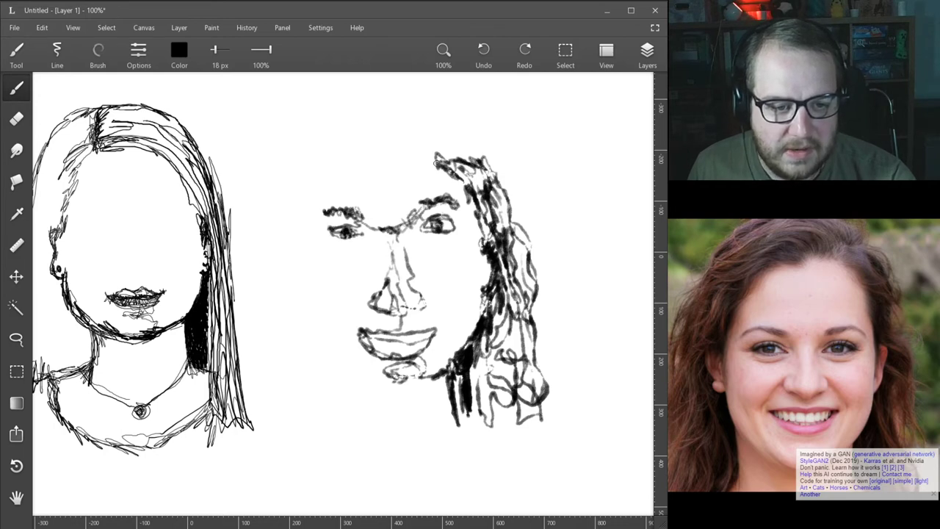
pyautogui.moveTo(363, 229)
pyautogui.mouseDown()
pyautogui.moveTo(389, 264)
pyautogui.moveTo(387, 294)
pyautogui.moveTo(367, 209)
pyautogui.moveTo(381, 250)
pyautogui.moveTo(367, 312)
pyautogui.moveTo(372, 293)
pyautogui.moveTo(394, 310)
pyautogui.moveTo(403, 354)
pyautogui.moveTo(370, 334)
pyautogui.moveTo(415, 340)
pyautogui.moveTo(404, 340)
pyautogui.moveTo(432, 331)
pyautogui.moveTo(378, 350)
pyautogui.moveTo(401, 351)
pyautogui.moveTo(390, 354)
pyautogui.moveTo(420, 346)
pyautogui.moveTo(369, 338)
pyautogui.mouseUp()
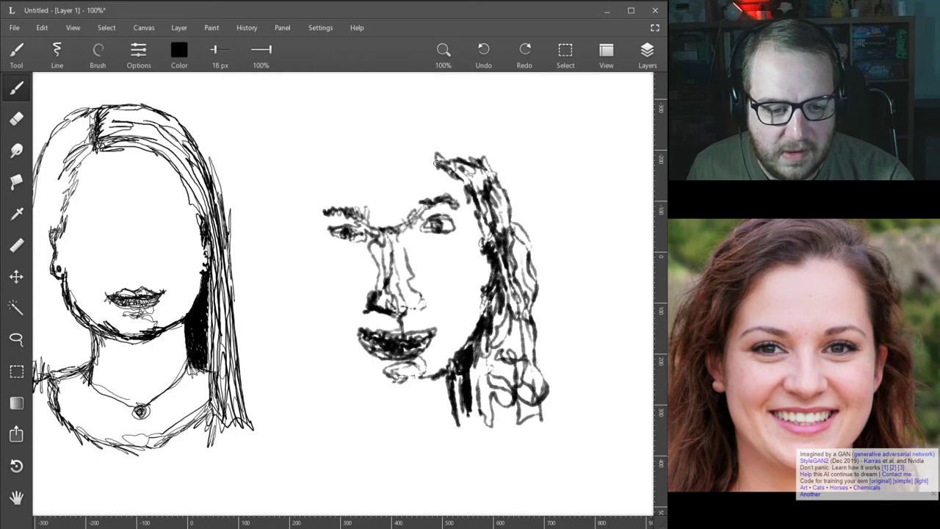
# Draw the chin, cheek crease and left edge of the face, and add the left side of the neck
pyautogui.moveTo(428, 345)
pyautogui.mouseDown()
pyautogui.moveTo(383, 377)
pyautogui.moveTo(431, 385)
pyautogui.moveTo(360, 378)
pyautogui.moveTo(341, 319)
pyautogui.moveTo(353, 366)
pyautogui.moveTo(375, 382)
pyautogui.mouseUp()
pyautogui.moveTo(349, 357)
pyautogui.mouseDown()
pyautogui.moveTo(342, 319)
pyautogui.moveTo(347, 342)
pyautogui.moveTo(380, 380)
pyautogui.moveTo(439, 367)
pyautogui.moveTo(444, 352)
pyautogui.mouseUp()
pyautogui.moveTo(452, 295)
pyautogui.mouseDown()
pyautogui.moveTo(446, 332)
pyautogui.moveTo(425, 368)
pyautogui.moveTo(397, 387)
pyautogui.moveTo(343, 389)
pyautogui.moveTo(345, 426)
pyautogui.mouseUp()
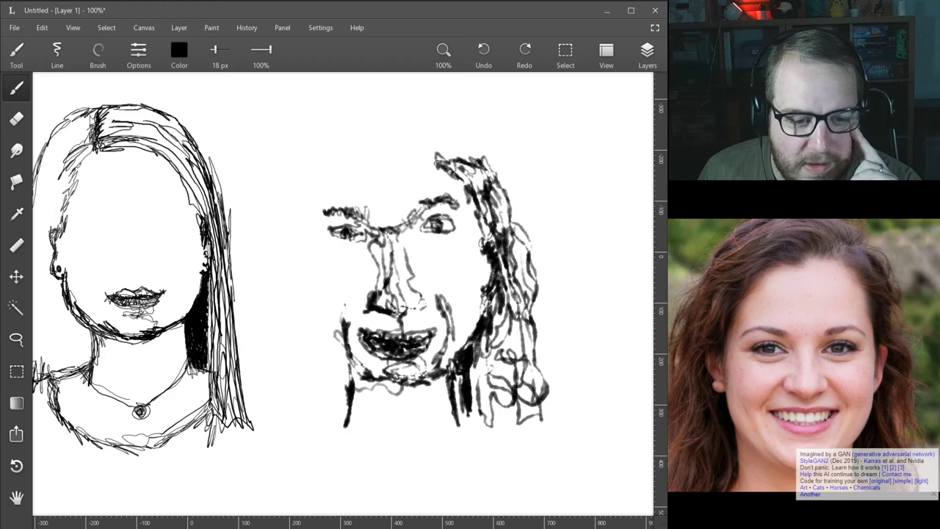
pyautogui.moveTo(351, 379); pyautogui.dragTo(331, 429)
pyautogui.moveTo(347, 359)
pyautogui.mouseDown()
pyautogui.moveTo(355, 382)
pyautogui.moveTo(348, 316)
pyautogui.moveTo(329, 307)
pyautogui.moveTo(345, 355)
pyautogui.moveTo(315, 266)
pyautogui.mouseUp()
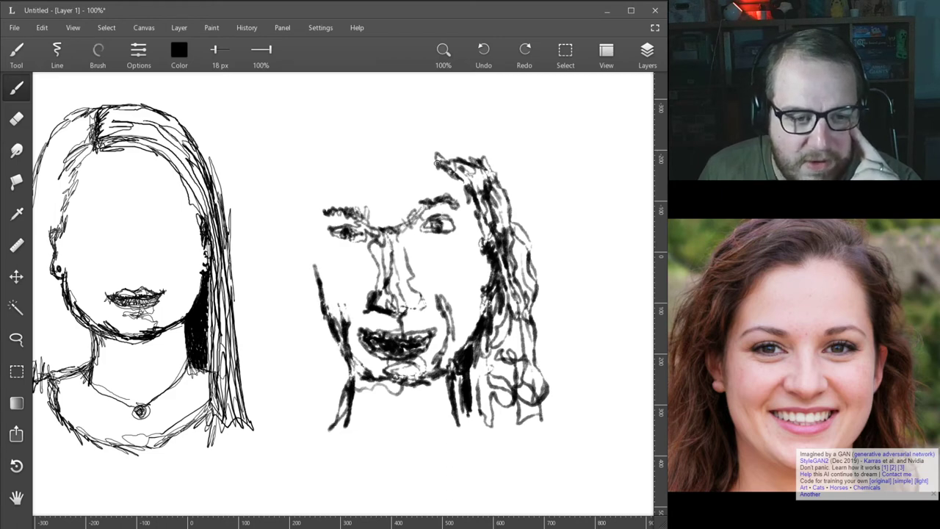
# Sketch the left ear and thicken the left contour of the face down to the jaw
pyautogui.moveTo(322, 301)
pyautogui.mouseDown()
pyautogui.moveTo(314, 252)
pyautogui.moveTo(332, 293)
pyautogui.moveTo(313, 230)
pyautogui.moveTo(316, 253)
pyautogui.moveTo(303, 254)
pyautogui.mouseUp()
pyautogui.moveTo(303, 239)
pyautogui.mouseDown()
pyautogui.moveTo(307, 260)
pyautogui.moveTo(296, 277)
pyautogui.mouseUp()
pyautogui.moveTo(300, 233); pyautogui.dragTo(295, 264)
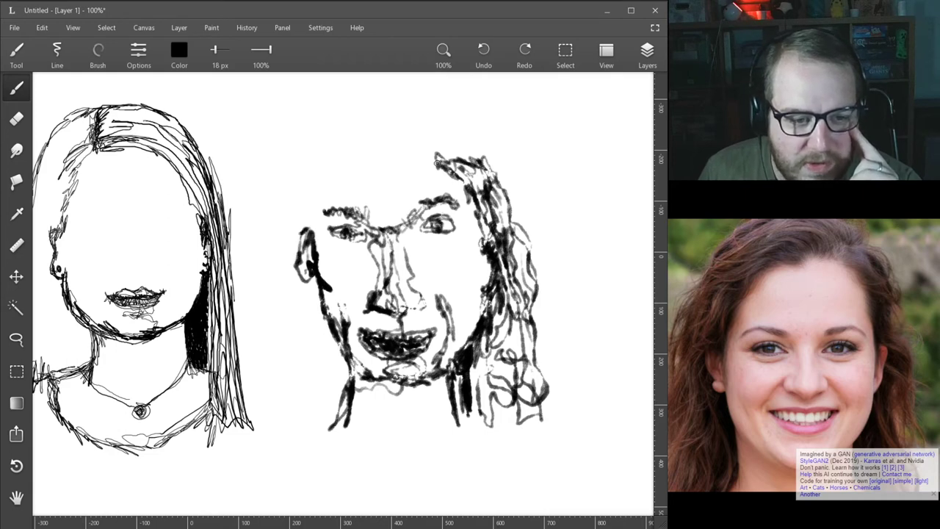
pyautogui.moveTo(305, 225)
pyautogui.mouseDown()
pyautogui.moveTo(300, 270)
pyautogui.moveTo(323, 326)
pyautogui.moveTo(310, 274)
pyautogui.mouseUp()
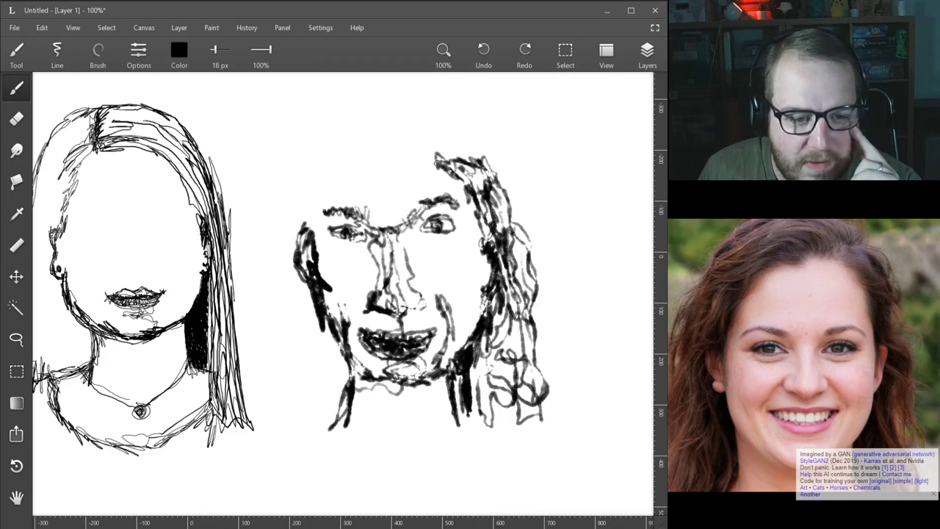
pyautogui.moveTo(327, 327)
pyautogui.mouseDown()
pyautogui.moveTo(349, 382)
pyautogui.moveTo(351, 372)
pyautogui.mouseUp()
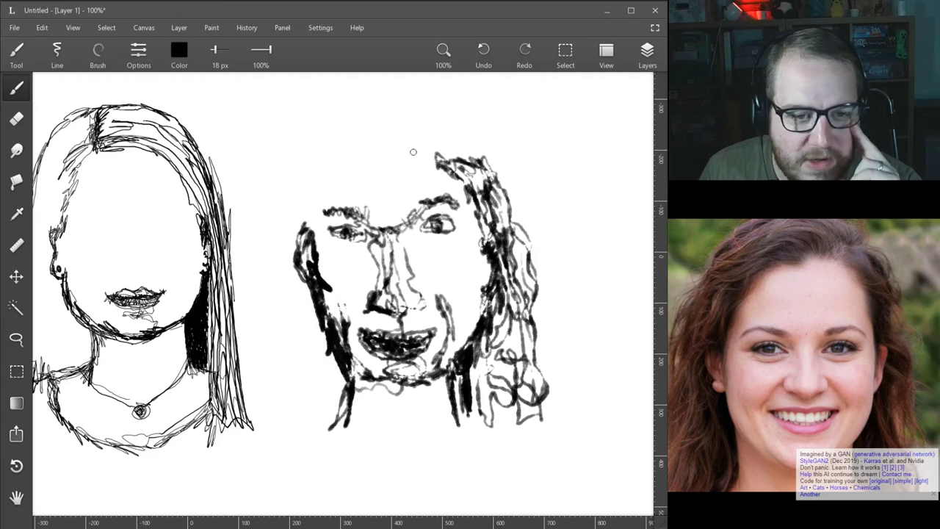
# Add a few short hair strokes above the hairline and undo the large hair outline around the head
pyautogui.moveTo(442, 161)
pyautogui.mouseDown()
pyautogui.moveTo(431, 128)
pyautogui.moveTo(438, 103)
pyautogui.mouseUp()
pyautogui.moveTo(467, 147)
pyautogui.mouseDown()
pyautogui.moveTo(368, 102)
pyautogui.moveTo(268, 179)
pyautogui.moveTo(263, 318)
pyautogui.moveTo(277, 374)
pyautogui.moveTo(305, 345)
pyautogui.moveTo(307, 227)
pyautogui.moveTo(380, 156)
pyautogui.moveTo(443, 151)
pyautogui.mouseUp()
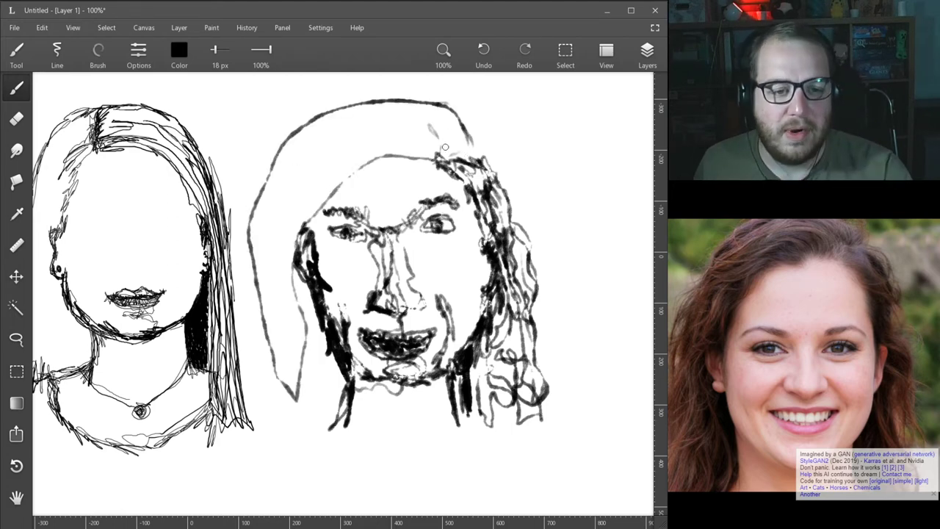
pyautogui.hotkey('ctrl', 'z')
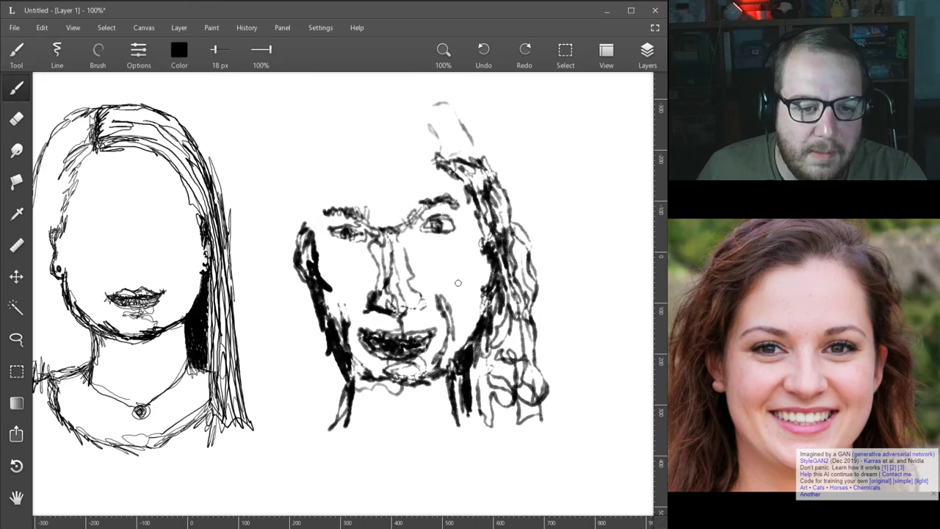
# Bring up empty canvas below the first portrait for a third drawing and return to the paint brush
pyautogui.scroll(-5, 458, 283)
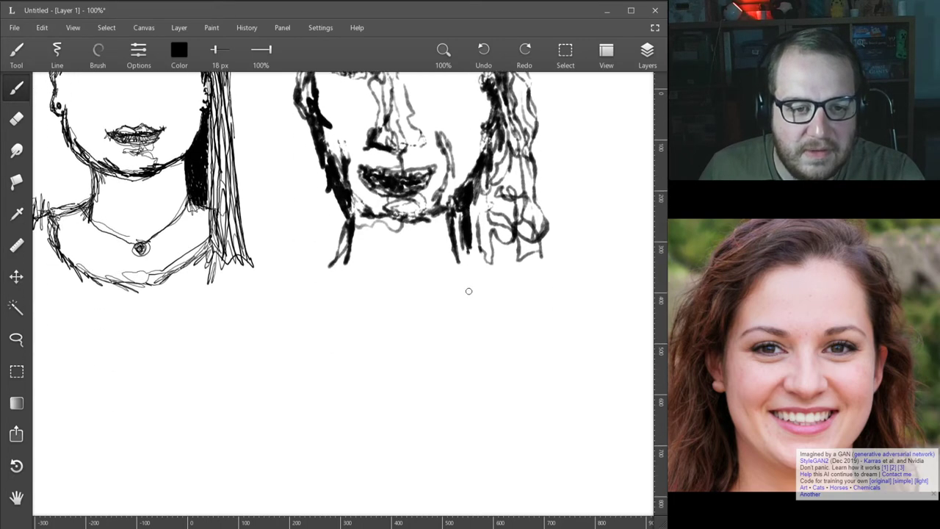
pyautogui.scroll(4, 468, 290)
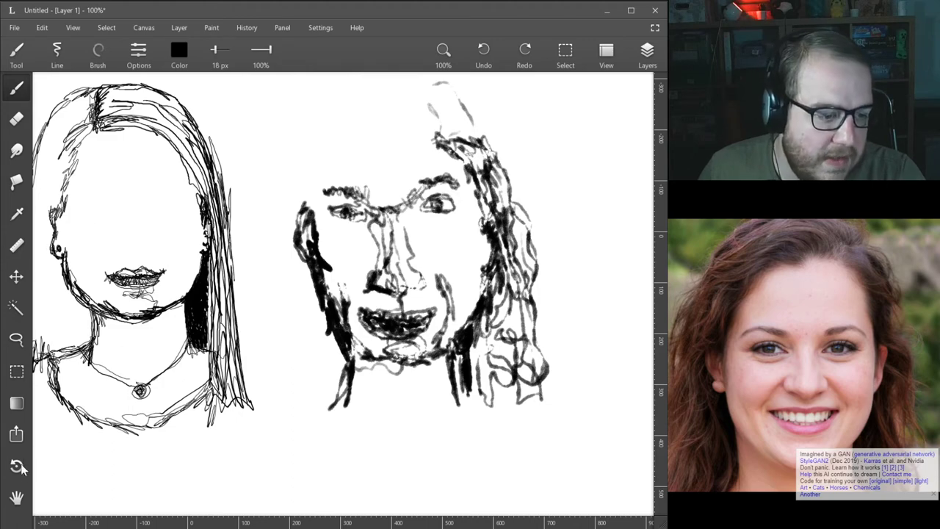
pyautogui.click(16, 498)
pyautogui.moveTo(408, 312); pyautogui.dragTo(604, 192)
pyautogui.moveTo(223, 420); pyautogui.dragTo(300, 229)
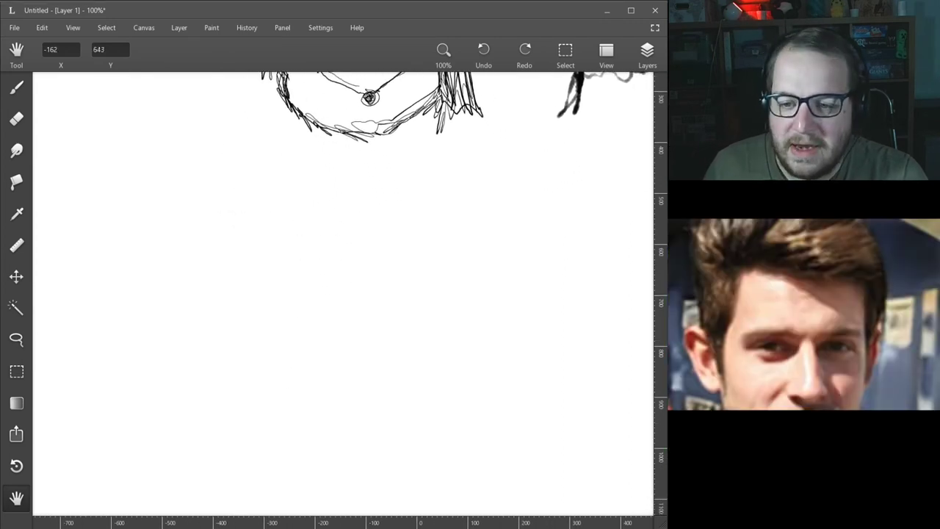
pyautogui.click(16, 87)
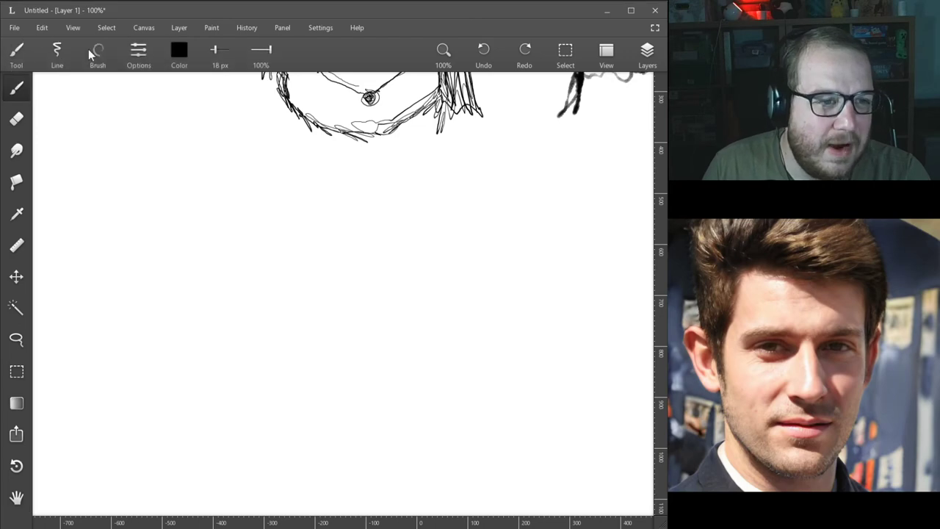
pyautogui.click(180, 50)
pyautogui.click(175, 150)
pyautogui.moveTo(176, 150)
pyautogui.mouseDown()
pyautogui.moveTo(153, 180)
pyautogui.moveTo(152, 218)
pyautogui.mouseUp()
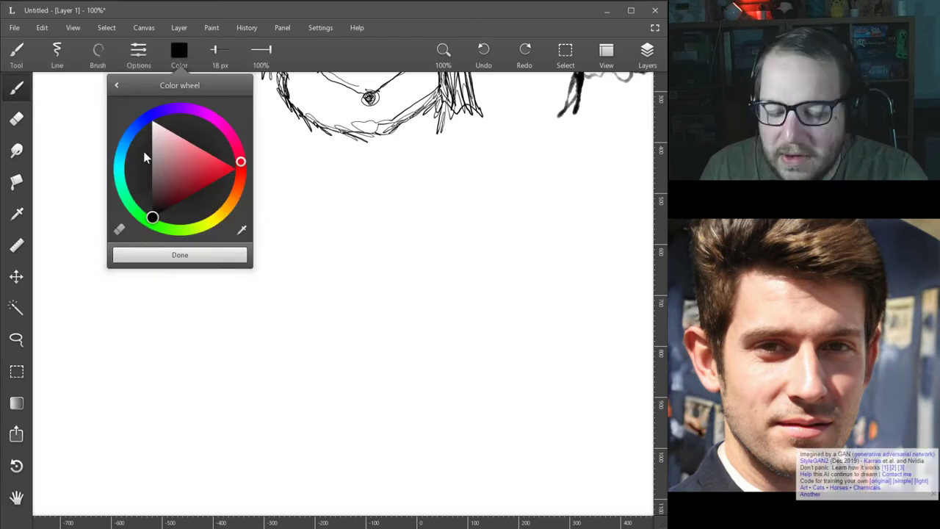
pyautogui.click(110, 51)
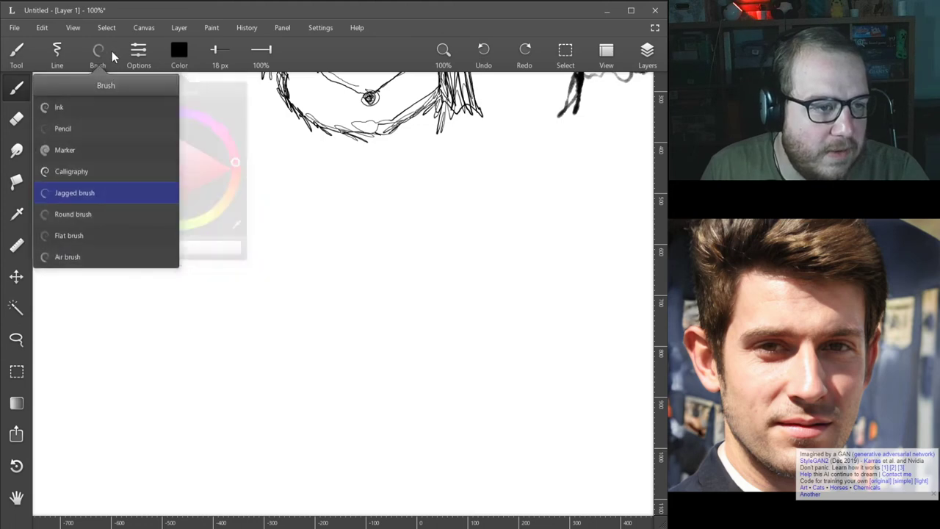
pyautogui.click(100, 132)
pyautogui.moveTo(281, 181)
pyautogui.mouseDown()
pyautogui.moveTo(250, 308)
pyautogui.moveTo(305, 319)
pyautogui.mouseUp()
pyautogui.hotkey('ctrl', 'z')
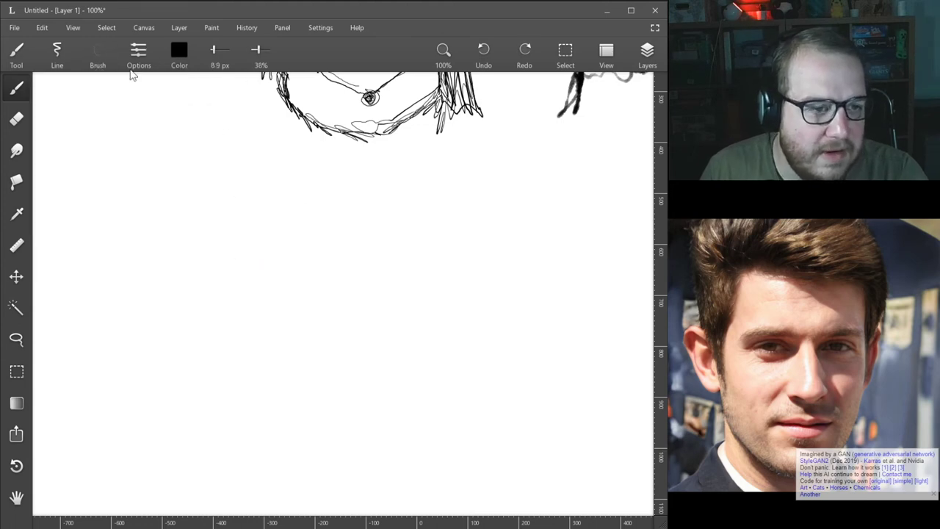
# Switch to the Ink brush and reduce its size to 3.9 px, undoing the test strokes
pyautogui.click(102, 68)
pyautogui.click(95, 110)
pyautogui.moveTo(303, 156)
pyautogui.mouseDown()
pyautogui.moveTo(288, 184)
pyautogui.moveTo(316, 314)
pyautogui.mouseUp()
pyautogui.hotkey('ctrl', 'z')
pyautogui.moveTo(214, 49); pyautogui.dragTo(211, 48)
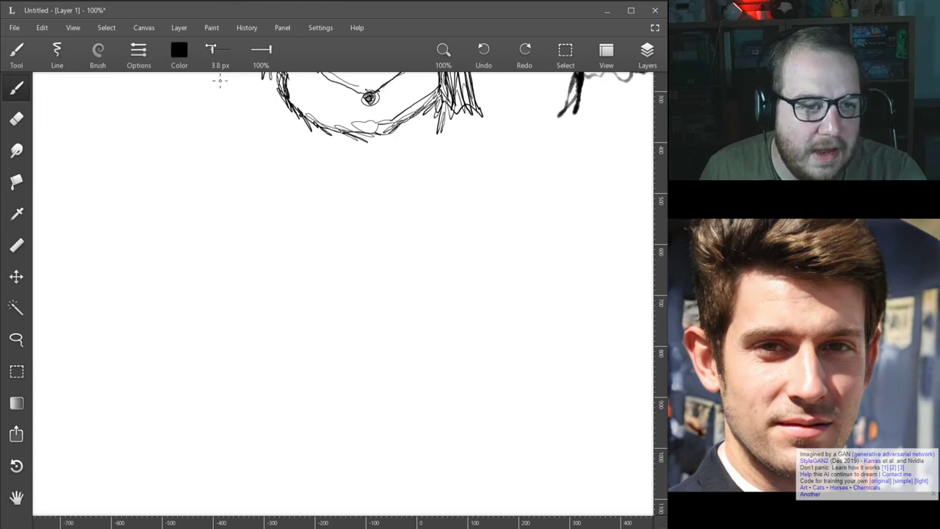
pyautogui.moveTo(300, 169)
pyautogui.mouseDown()
pyautogui.moveTo(264, 242)
pyautogui.moveTo(336, 331)
pyautogui.mouseUp()
pyautogui.hotkey('ctrl', 'z')
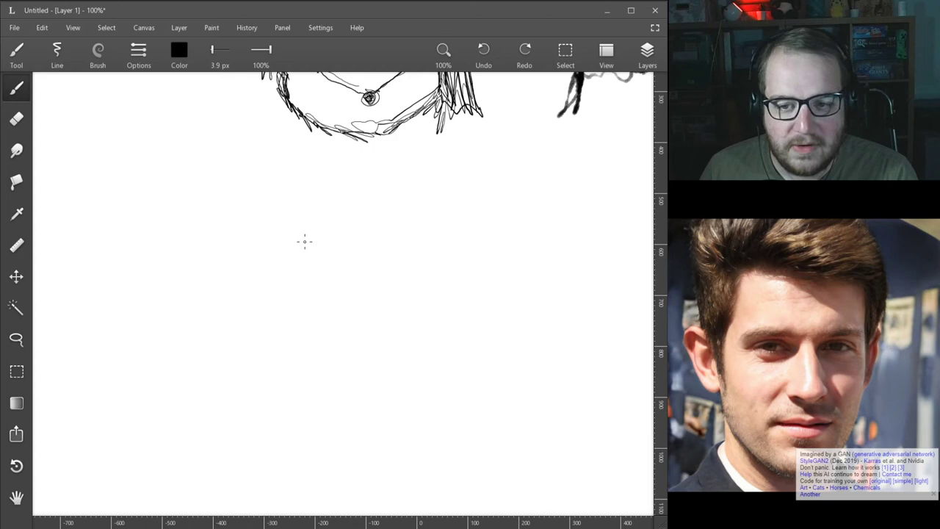
# Sketch the man's swept-up hair with a straight hairline and sideburns, and draw the left ear with inner detail
pyautogui.moveTo(303, 246)
pyautogui.mouseDown()
pyautogui.moveTo(374, 225)
pyautogui.moveTo(337, 245)
pyautogui.moveTo(457, 251)
pyautogui.moveTo(405, 255)
pyautogui.moveTo(452, 272)
pyautogui.moveTo(453, 298)
pyautogui.mouseUp()
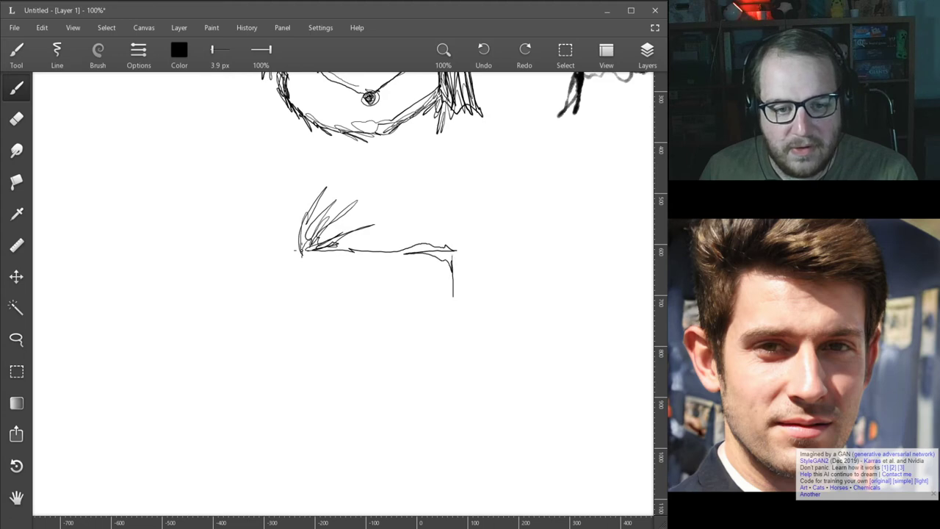
pyautogui.moveTo(455, 251)
pyautogui.mouseDown()
pyautogui.moveTo(455, 312)
pyautogui.moveTo(484, 227)
pyautogui.moveTo(457, 189)
pyautogui.moveTo(339, 159)
pyautogui.moveTo(295, 194)
pyautogui.moveTo(304, 236)
pyautogui.mouseUp()
pyautogui.moveTo(329, 201); pyautogui.dragTo(303, 244)
pyautogui.moveTo(305, 189)
pyautogui.mouseDown()
pyautogui.moveTo(294, 222)
pyautogui.moveTo(290, 193)
pyautogui.moveTo(288, 222)
pyautogui.moveTo(272, 213)
pyautogui.moveTo(301, 170)
pyautogui.moveTo(262, 214)
pyautogui.moveTo(294, 250)
pyautogui.moveTo(270, 236)
pyautogui.moveTo(278, 310)
pyautogui.moveTo(293, 257)
pyautogui.moveTo(270, 319)
pyautogui.mouseUp()
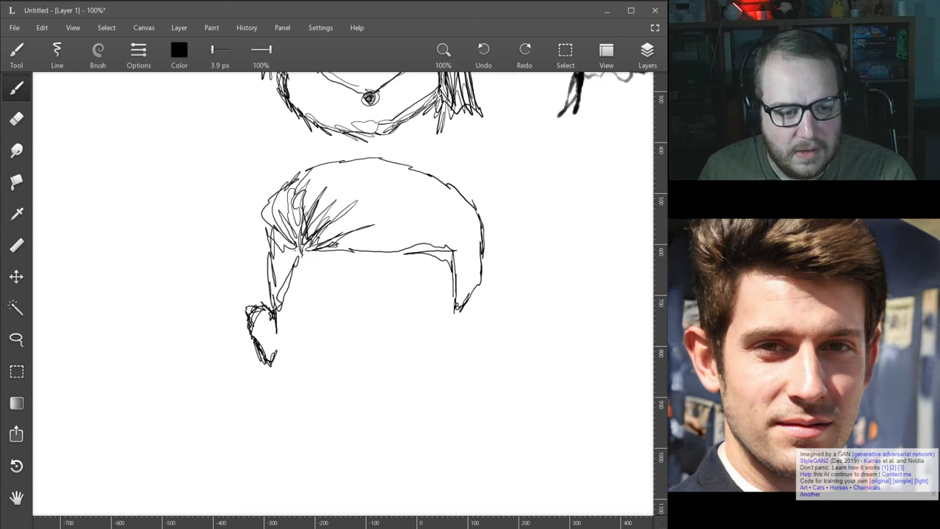
pyautogui.moveTo(255, 323)
pyautogui.mouseDown()
pyautogui.moveTo(270, 342)
pyautogui.moveTo(275, 329)
pyautogui.mouseUp()
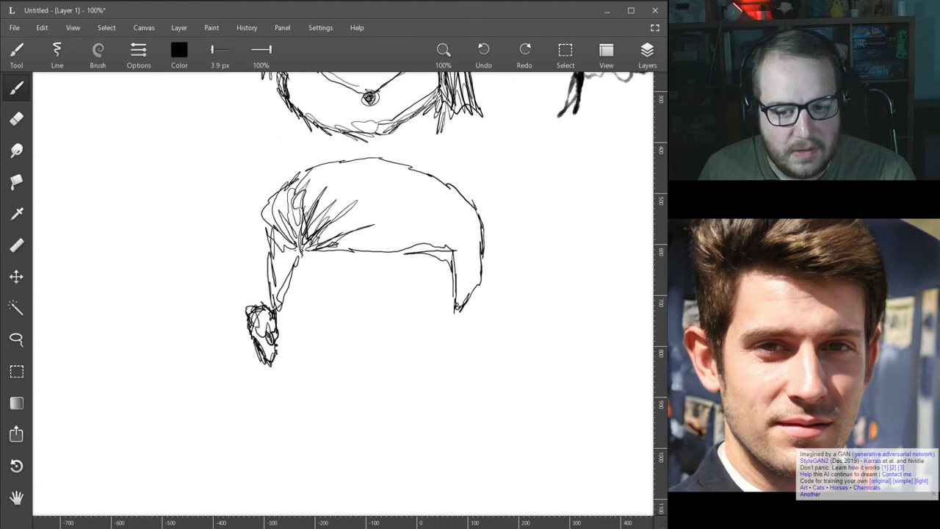
# Outline the man's jaw and chin with layered strokes, and add the neck with a rounded neckline
pyautogui.moveTo(274, 369); pyautogui.dragTo(289, 402)
pyautogui.moveTo(271, 368)
pyautogui.mouseDown()
pyautogui.moveTo(297, 418)
pyautogui.moveTo(346, 457)
pyautogui.moveTo(383, 466)
pyautogui.moveTo(404, 448)
pyautogui.moveTo(434, 385)
pyautogui.moveTo(450, 312)
pyautogui.moveTo(448, 367)
pyautogui.moveTo(406, 447)
pyautogui.mouseUp()
pyautogui.moveTo(340, 455)
pyautogui.mouseDown()
pyautogui.moveTo(284, 410)
pyautogui.moveTo(289, 445)
pyautogui.moveTo(281, 391)
pyautogui.moveTo(289, 462)
pyautogui.moveTo(279, 464)
pyautogui.mouseUp()
pyautogui.moveTo(289, 409)
pyautogui.mouseDown()
pyautogui.moveTo(291, 474)
pyautogui.moveTo(334, 504)
pyautogui.moveTo(384, 510)
pyautogui.moveTo(416, 467)
pyautogui.mouseUp()
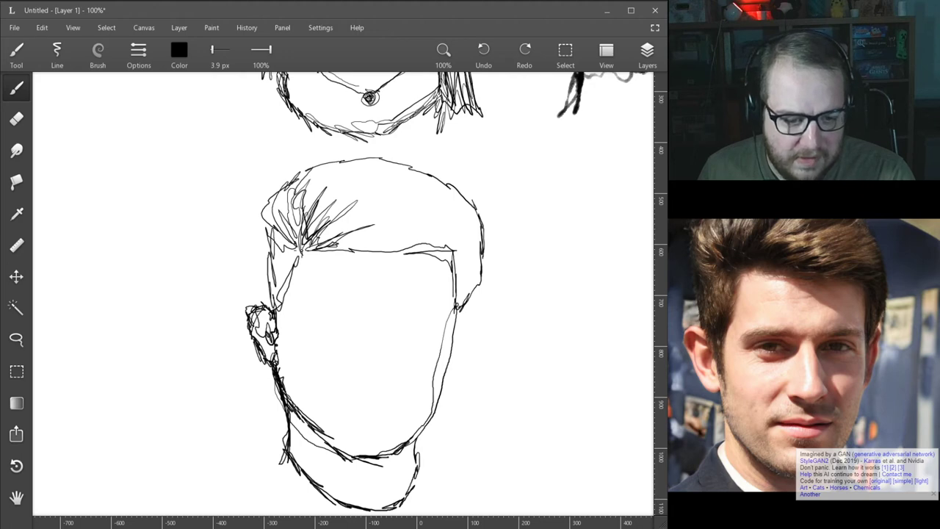
pyautogui.moveTo(416, 431)
pyautogui.mouseDown()
pyautogui.moveTo(423, 479)
pyautogui.moveTo(343, 502)
pyautogui.mouseUp()
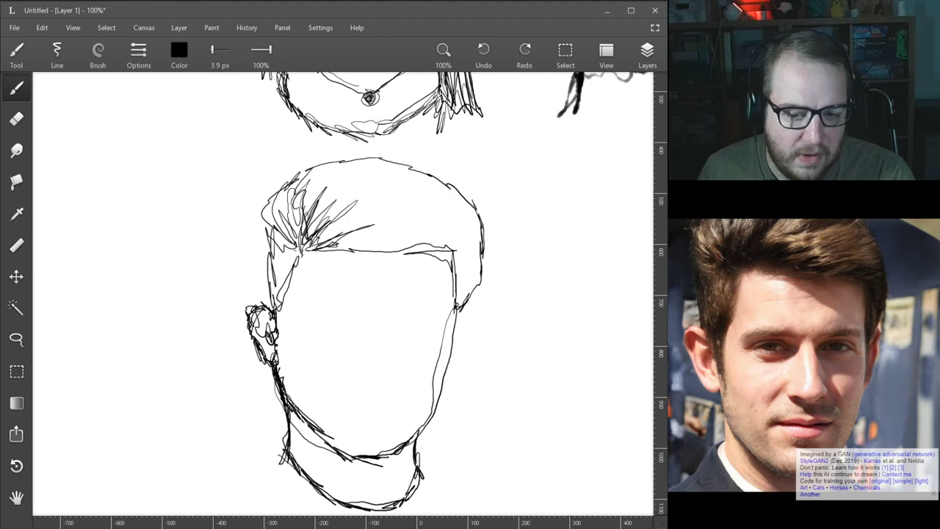
# Draw the jacket collar and shoulders on both sides of the neck, reinforce the right cheek and add the right ear
pyautogui.moveTo(285, 429)
pyautogui.mouseDown()
pyautogui.moveTo(297, 488)
pyautogui.moveTo(318, 510)
pyautogui.moveTo(279, 433)
pyautogui.moveTo(268, 452)
pyautogui.moveTo(311, 514)
pyautogui.moveTo(266, 430)
pyautogui.moveTo(255, 485)
pyautogui.moveTo(248, 470)
pyautogui.moveTo(218, 473)
pyautogui.moveTo(288, 504)
pyautogui.moveTo(215, 481)
pyautogui.moveTo(297, 507)
pyautogui.moveTo(268, 426)
pyautogui.moveTo(323, 496)
pyautogui.moveTo(390, 509)
pyautogui.mouseUp()
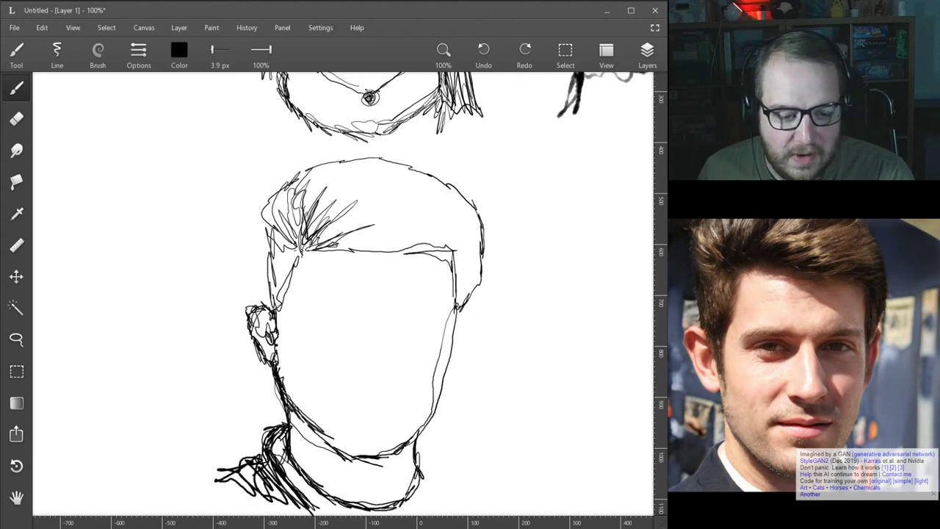
pyautogui.moveTo(418, 456); pyautogui.dragTo(468, 482)
pyautogui.moveTo(415, 425); pyautogui.dragTo(453, 312)
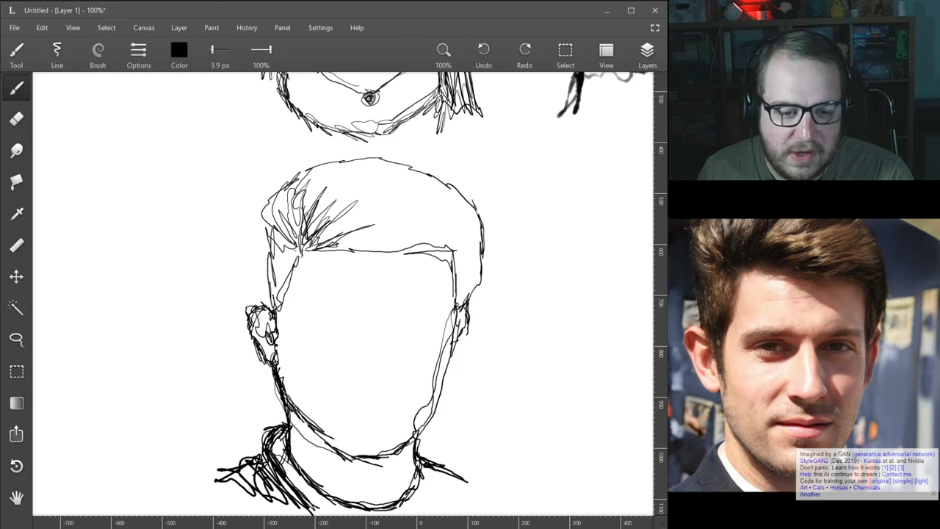
pyautogui.moveTo(458, 307); pyautogui.dragTo(454, 335)
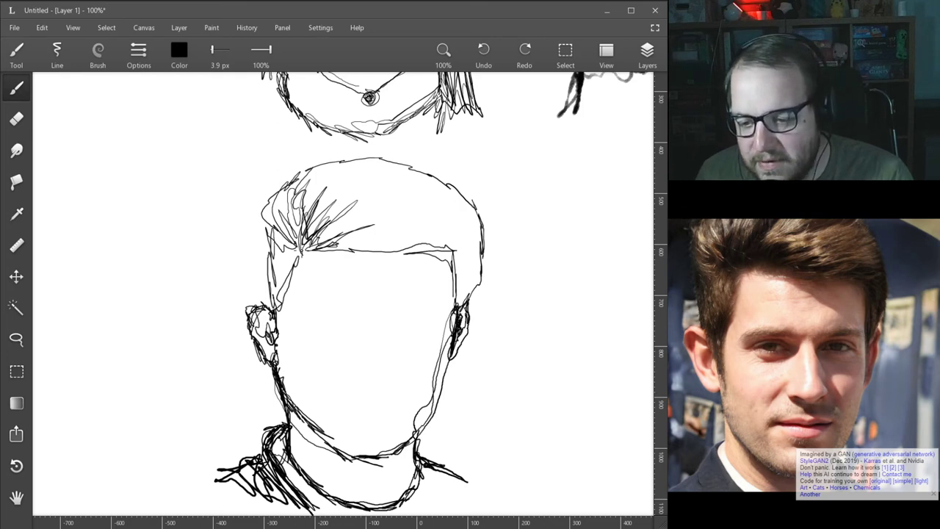
# Delete the unfinished sketch of the man and undo the short test stroke
pyautogui.press('Delete')
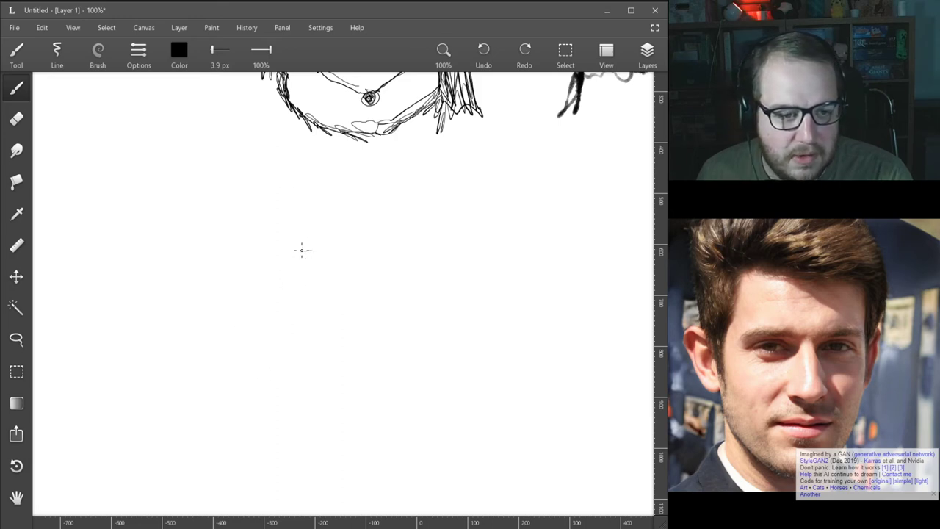
pyautogui.moveTo(301, 251); pyautogui.dragTo(309, 233)
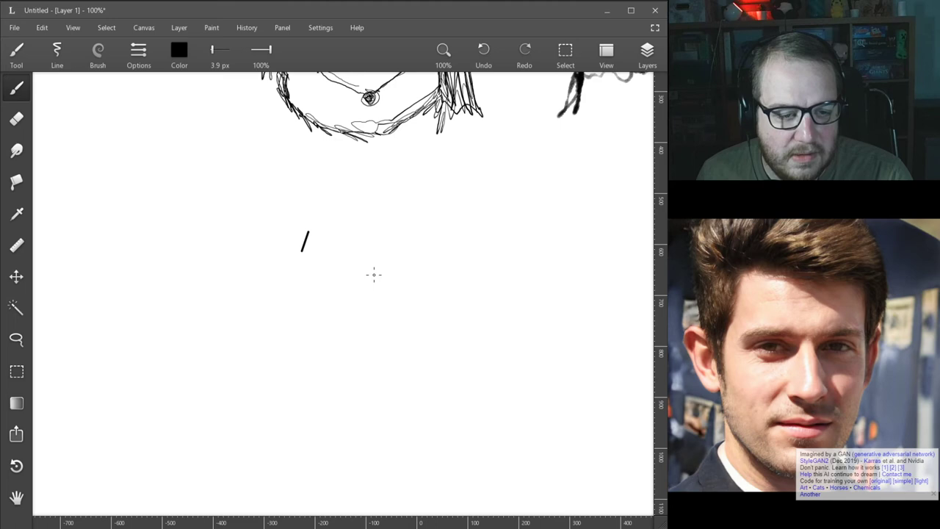
pyautogui.hotkey('ctrl', 'z')
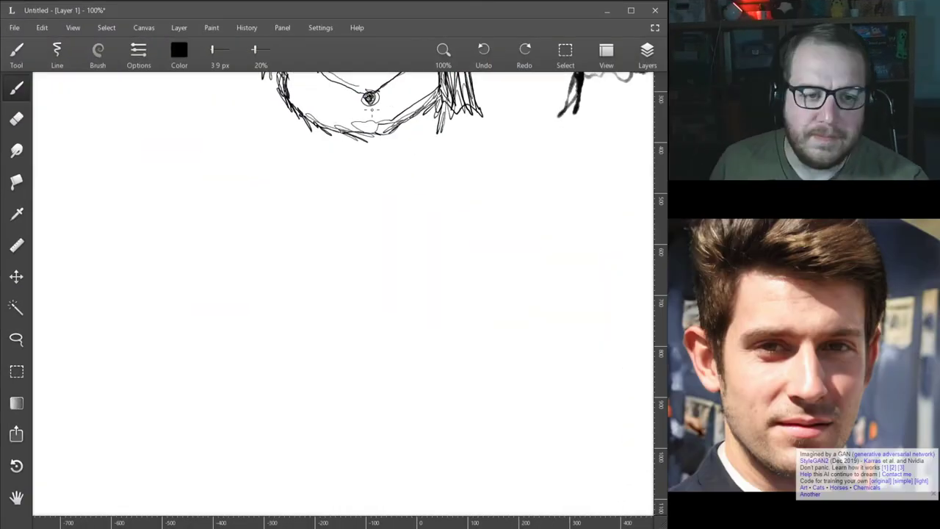
# Sketch the man's swept-up hair and straight hairline below the first portrait in light strokes at 20% opacity
pyautogui.moveTo(321, 258)
pyautogui.mouseDown()
pyautogui.moveTo(323, 247)
pyautogui.moveTo(321, 257)
pyautogui.moveTo(357, 252)
pyautogui.moveTo(321, 257)
pyautogui.mouseUp()
pyautogui.moveTo(427, 233)
pyautogui.mouseDown()
pyautogui.moveTo(426, 302)
pyautogui.moveTo(440, 274)
pyautogui.moveTo(444, 203)
pyautogui.moveTo(355, 184)
pyautogui.moveTo(311, 189)
pyautogui.moveTo(297, 210)
pyautogui.moveTo(295, 247)
pyautogui.moveTo(309, 222)
pyautogui.mouseUp()
pyautogui.moveTo(314, 255)
pyautogui.mouseDown()
pyautogui.moveTo(304, 228)
pyautogui.moveTo(358, 219)
pyautogui.moveTo(335, 200)
pyautogui.mouseUp()
pyautogui.moveTo(318, 225); pyautogui.dragTo(326, 202)
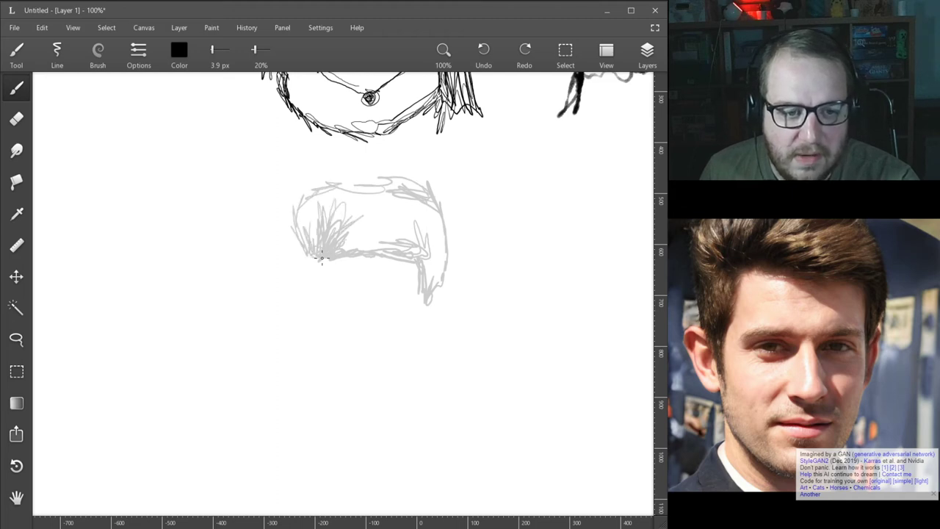
pyautogui.moveTo(345, 248)
pyautogui.mouseDown()
pyautogui.moveTo(397, 245)
pyautogui.moveTo(382, 225)
pyautogui.mouseUp()
pyautogui.moveTo(303, 246); pyautogui.dragTo(316, 220)
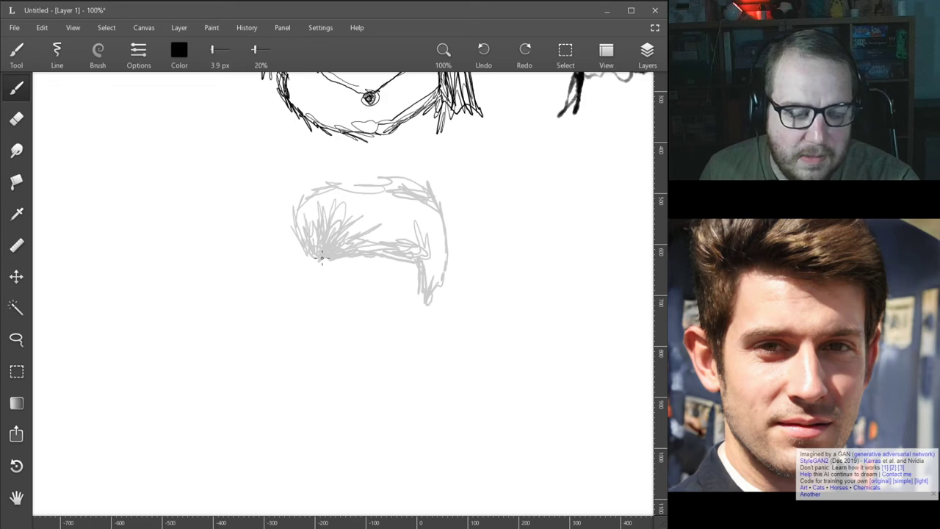
# Fill in the man's hair on the left side with short strokes, adding the sideburn and left ear
pyautogui.moveTo(303, 276); pyautogui.dragTo(316, 261)
pyautogui.moveTo(299, 255); pyautogui.dragTo(294, 238)
pyautogui.moveTo(297, 286); pyautogui.dragTo(298, 236)
pyautogui.moveTo(292, 271); pyautogui.dragTo(297, 255)
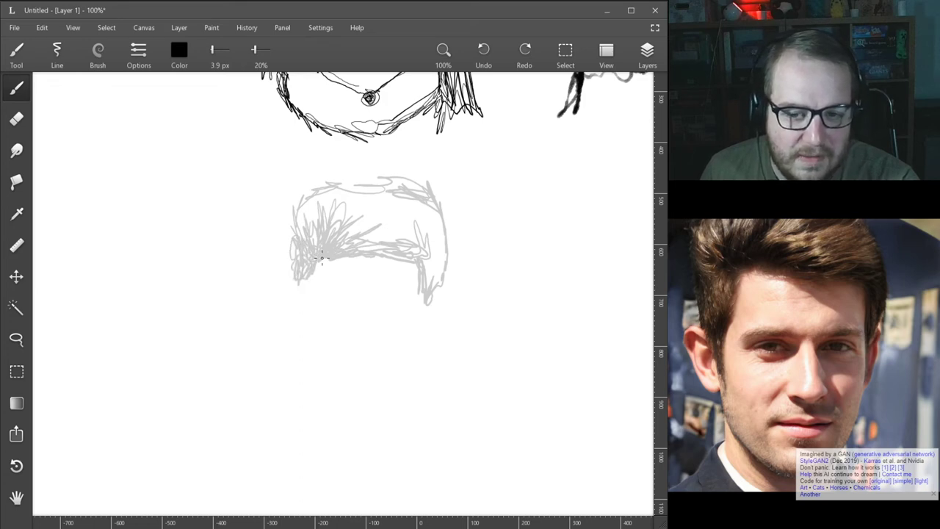
pyautogui.moveTo(298, 291); pyautogui.dragTo(301, 279)
pyautogui.moveTo(294, 298); pyautogui.dragTo(303, 279)
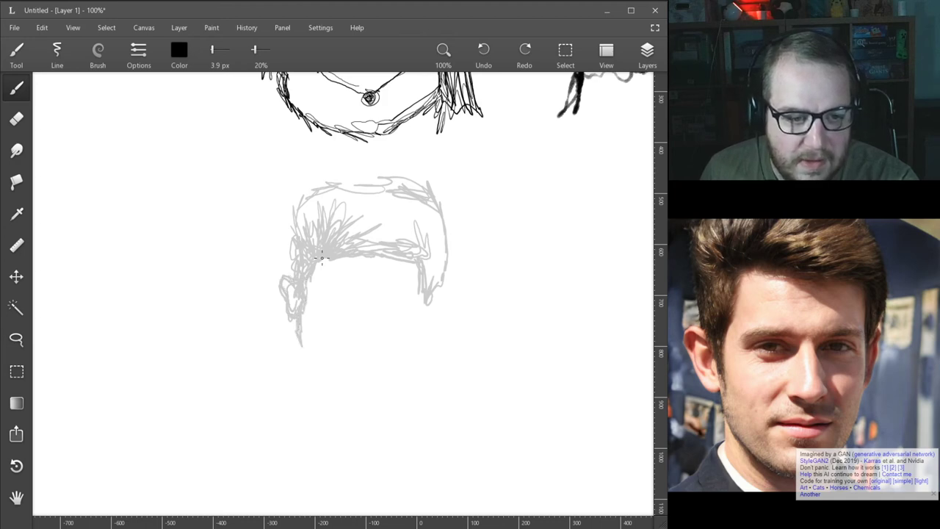
# Outline the man's jaw, chin and right cheek, and thicken the outer contour of the hair
pyautogui.moveTo(300, 338)
pyautogui.mouseDown()
pyautogui.moveTo(305, 370)
pyautogui.moveTo(322, 387)
pyautogui.moveTo(378, 400)
pyautogui.moveTo(305, 356)
pyautogui.moveTo(325, 380)
pyautogui.moveTo(379, 400)
pyautogui.mouseUp()
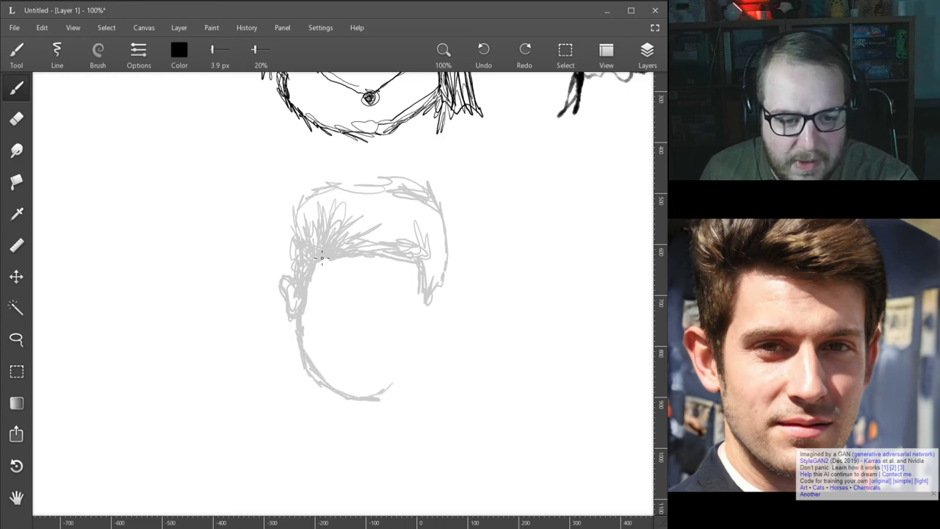
pyautogui.moveTo(409, 363); pyautogui.dragTo(422, 299)
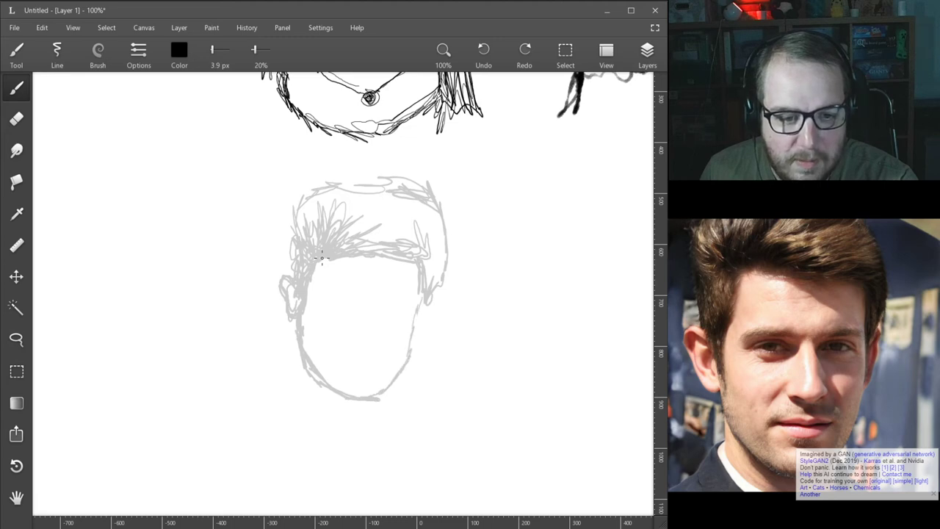
pyautogui.moveTo(411, 356); pyautogui.dragTo(422, 299)
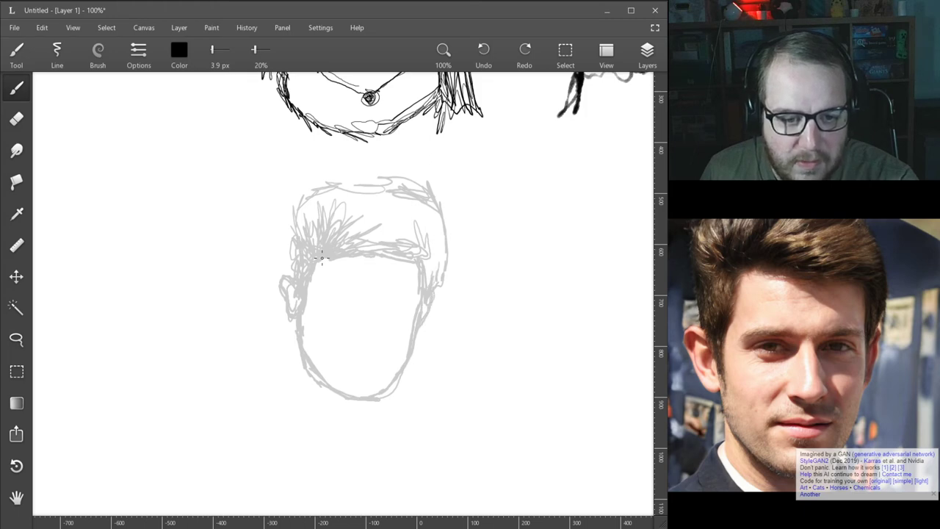
pyautogui.moveTo(442, 266)
pyautogui.mouseDown()
pyautogui.moveTo(437, 213)
pyautogui.moveTo(332, 174)
pyautogui.moveTo(412, 185)
pyautogui.moveTo(311, 206)
pyautogui.moveTo(300, 217)
pyautogui.moveTo(285, 274)
pyautogui.moveTo(305, 324)
pyautogui.mouseUp()
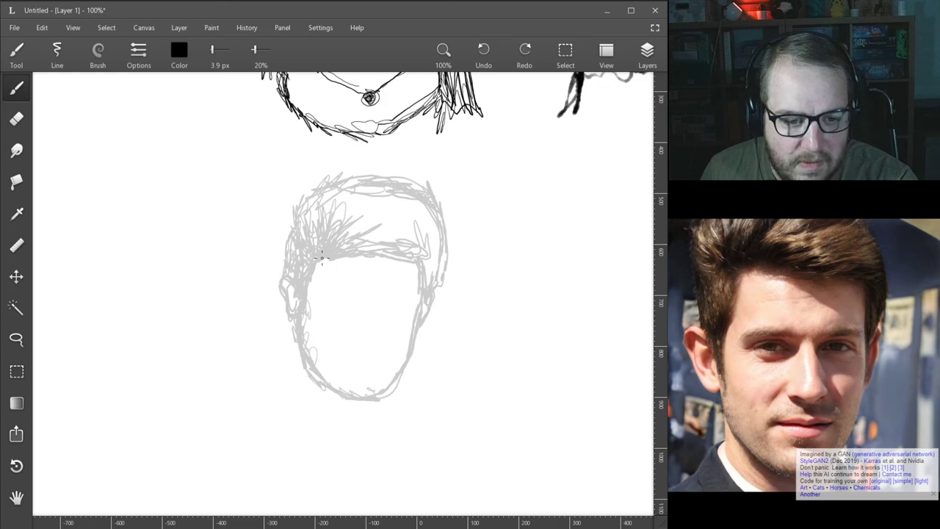
# Draw the man's neck with a rounded collar and short shoulder lines on both sides
pyautogui.moveTo(325, 389); pyautogui.dragTo(345, 400)
pyautogui.moveTo(315, 381); pyautogui.dragTo(305, 401)
pyautogui.moveTo(304, 365); pyautogui.dragTo(291, 417)
pyautogui.moveTo(302, 393)
pyautogui.mouseDown()
pyautogui.moveTo(295, 428)
pyautogui.moveTo(328, 438)
pyautogui.moveTo(284, 419)
pyautogui.moveTo(312, 440)
pyautogui.moveTo(259, 420)
pyautogui.moveTo(294, 424)
pyautogui.moveTo(301, 434)
pyautogui.mouseUp()
pyautogui.moveTo(304, 425)
pyautogui.mouseDown()
pyautogui.moveTo(325, 457)
pyautogui.moveTo(341, 444)
pyautogui.moveTo(390, 439)
pyautogui.moveTo(405, 409)
pyautogui.moveTo(399, 376)
pyautogui.moveTo(420, 408)
pyautogui.moveTo(389, 451)
pyautogui.moveTo(330, 460)
pyautogui.moveTo(405, 438)
pyautogui.moveTo(424, 411)
pyautogui.moveTo(461, 411)
pyautogui.moveTo(425, 416)
pyautogui.mouseUp()
pyautogui.moveTo(397, 397)
pyautogui.mouseDown()
pyautogui.moveTo(384, 404)
pyautogui.moveTo(324, 391)
pyautogui.moveTo(319, 416)
pyautogui.mouseUp()
pyautogui.moveTo(320, 416)
pyautogui.mouseDown()
pyautogui.moveTo(311, 381)
pyautogui.moveTo(309, 388)
pyautogui.mouseUp()
pyautogui.moveTo(309, 410)
pyautogui.mouseDown()
pyautogui.moveTo(307, 393)
pyautogui.moveTo(367, 390)
pyautogui.moveTo(357, 387)
pyautogui.mouseUp()
# Sketch the man's facial features: mouth with surrounding creases, nose, eyes and eyebrows
pyautogui.moveTo(356, 369)
pyautogui.mouseDown()
pyautogui.moveTo(334, 386)
pyautogui.moveTo(340, 335)
pyautogui.moveTo(353, 370)
pyautogui.moveTo(367, 363)
pyautogui.mouseUp()
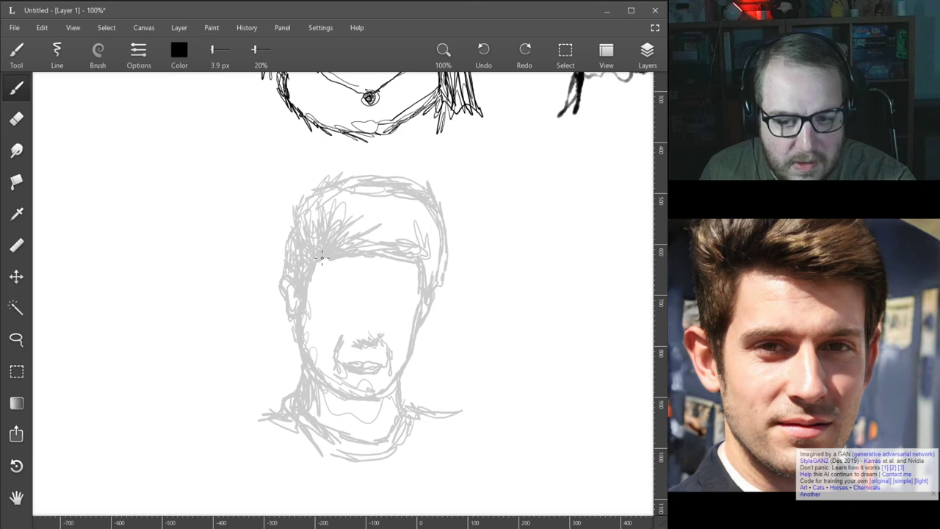
pyautogui.moveTo(378, 294); pyautogui.dragTo(372, 332)
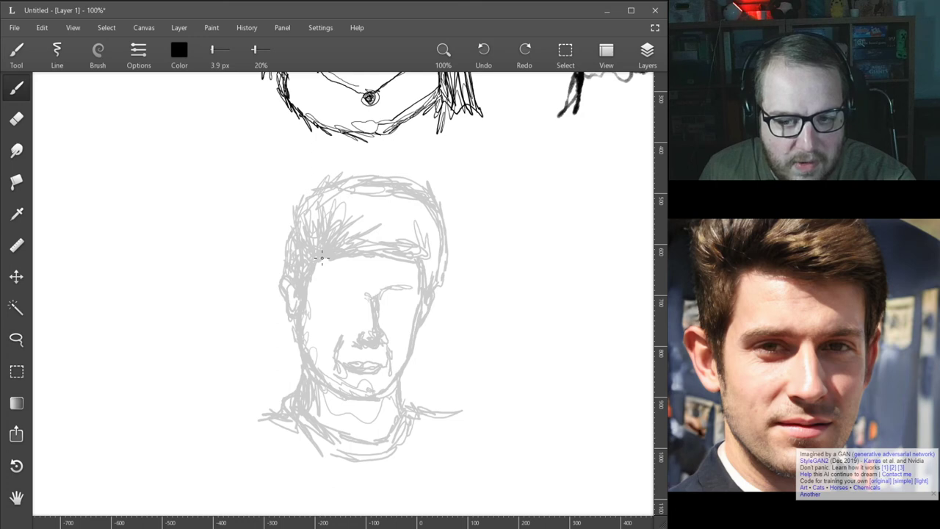
pyautogui.moveTo(367, 298); pyautogui.dragTo(333, 287)
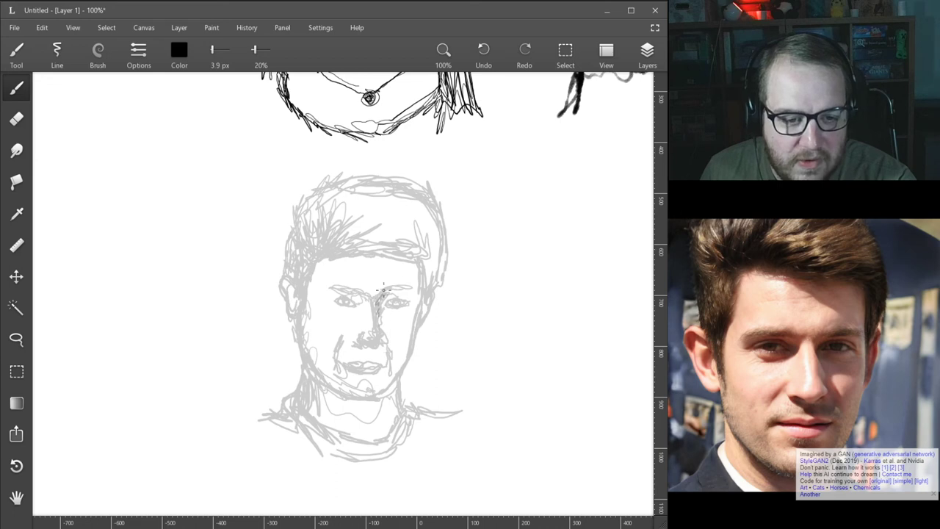
# Set the brush opacity to 67%, undoing the stray stroke and the test stroke
pyautogui.moveTo(470, 255)
pyautogui.mouseDown()
pyautogui.moveTo(453, 329)
pyautogui.moveTo(469, 340)
pyautogui.moveTo(491, 304)
pyautogui.moveTo(445, 377)
pyautogui.moveTo(457, 341)
pyautogui.moveTo(418, 337)
pyautogui.moveTo(399, 350)
pyautogui.mouseUp()
pyautogui.scroll(-3, 343, 293)
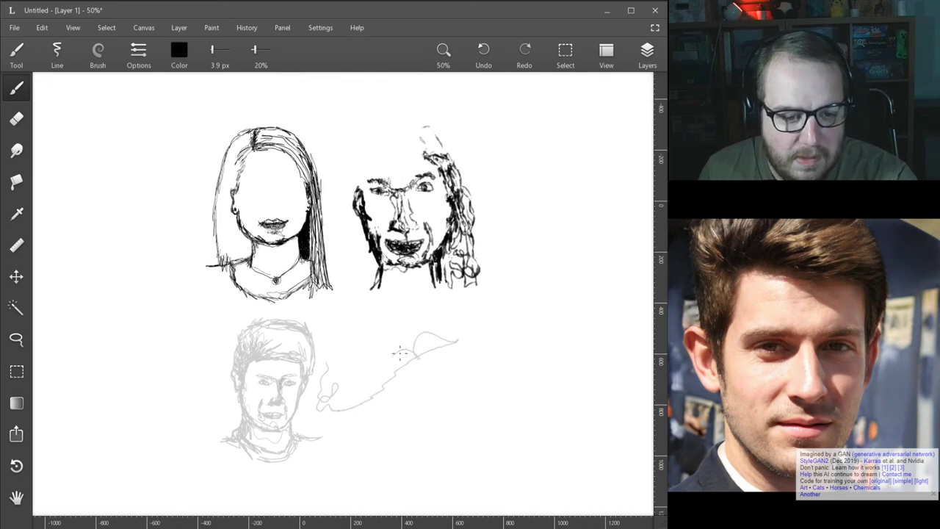
pyautogui.hotkey('ctrl', 'z')
pyautogui.scroll(2, 380, 365)
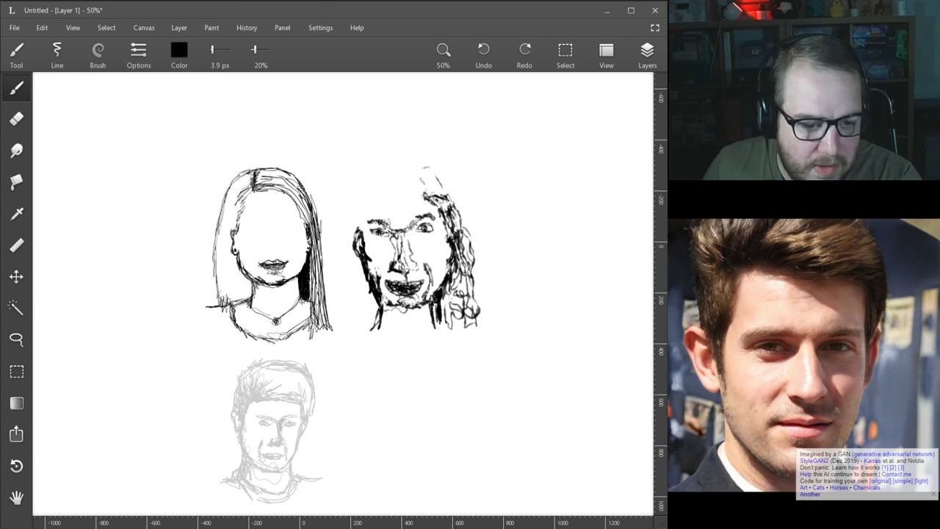
pyautogui.scroll(-3, 293, 500)
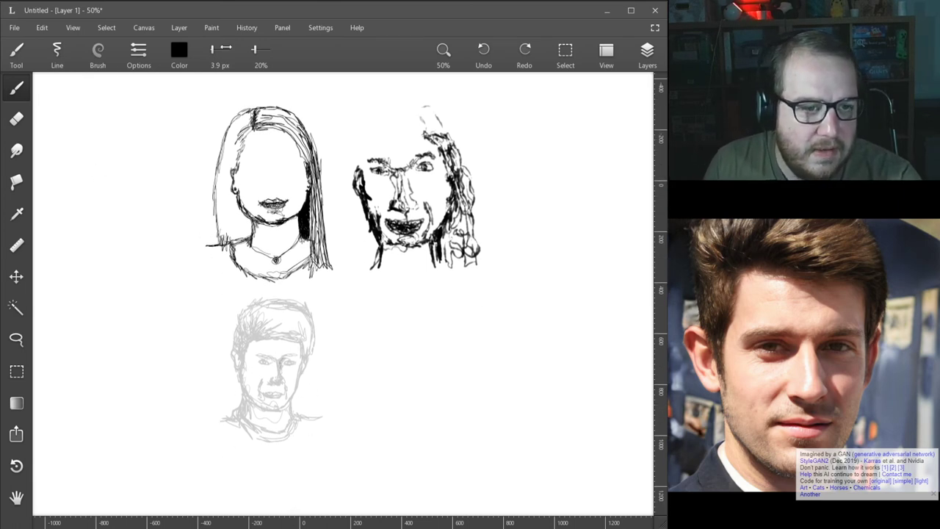
pyautogui.moveTo(254, 49); pyautogui.dragTo(258, 49)
pyautogui.moveTo(401, 395); pyautogui.dragTo(423, 371)
pyautogui.hotkey('ctrl', 'z')
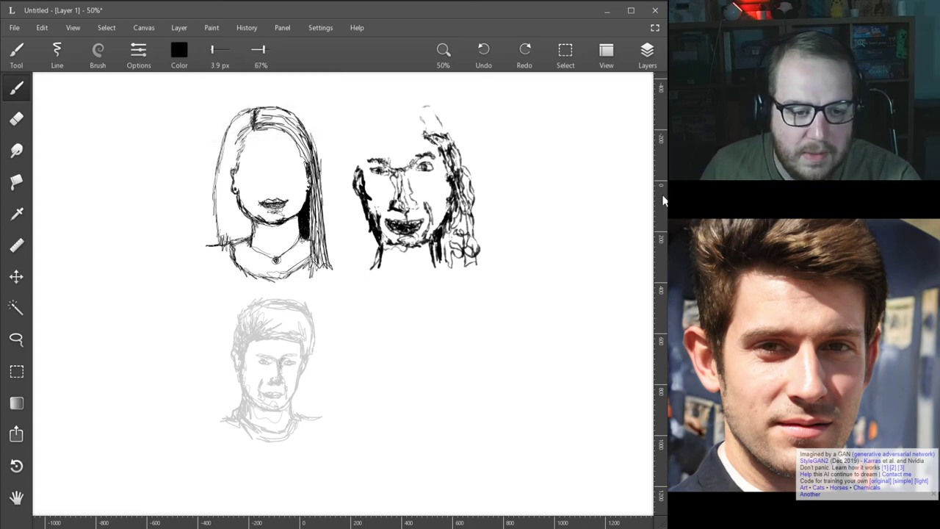
# Sketch the girl's curly pinned-up hair with a flowered headband and a side curl in the empty area beside the man
pyautogui.scroll(-2, 418, 393)
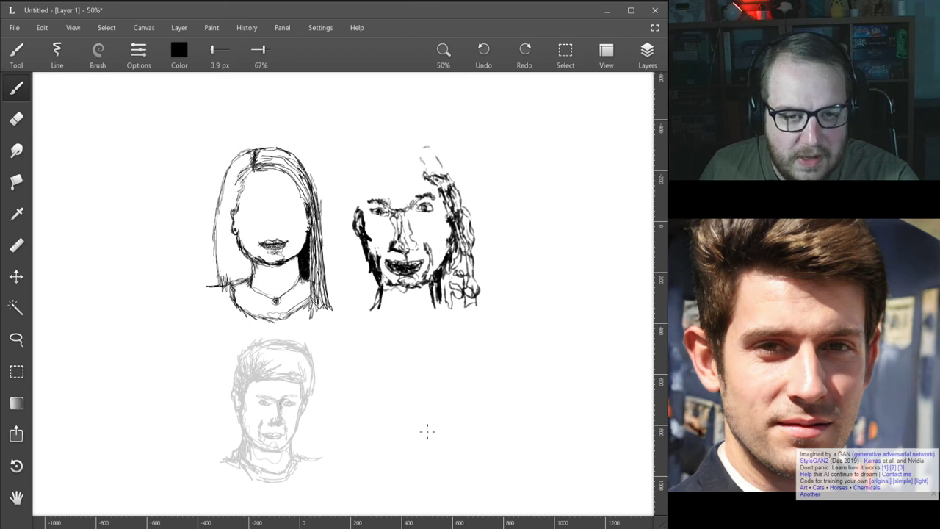
pyautogui.click(444, 50)
pyautogui.click(481, 111)
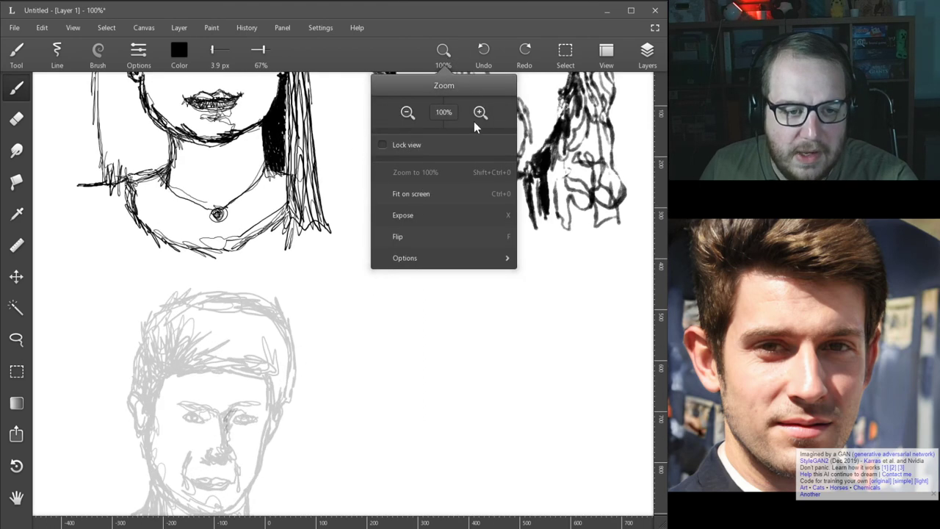
pyautogui.click(18, 501)
pyautogui.moveTo(431, 454); pyautogui.dragTo(345, 340)
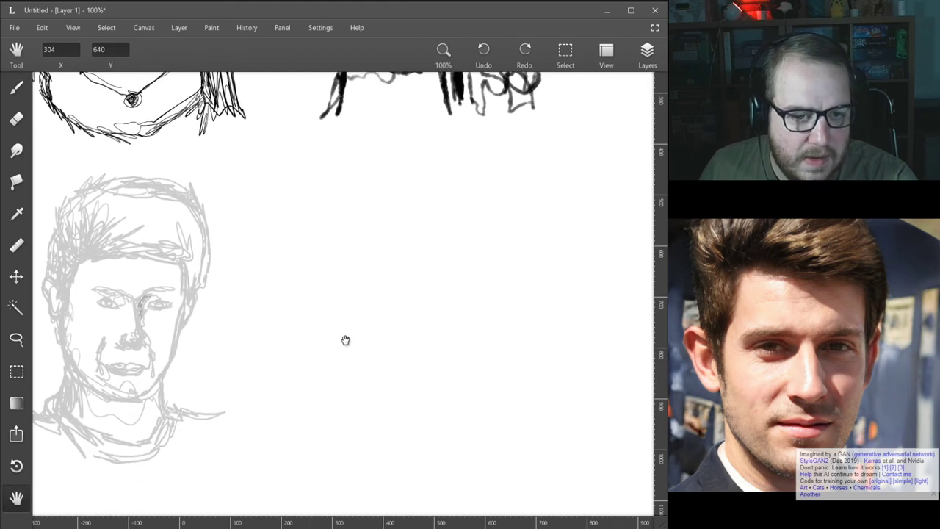
pyautogui.moveTo(494, 348); pyautogui.dragTo(464, 345)
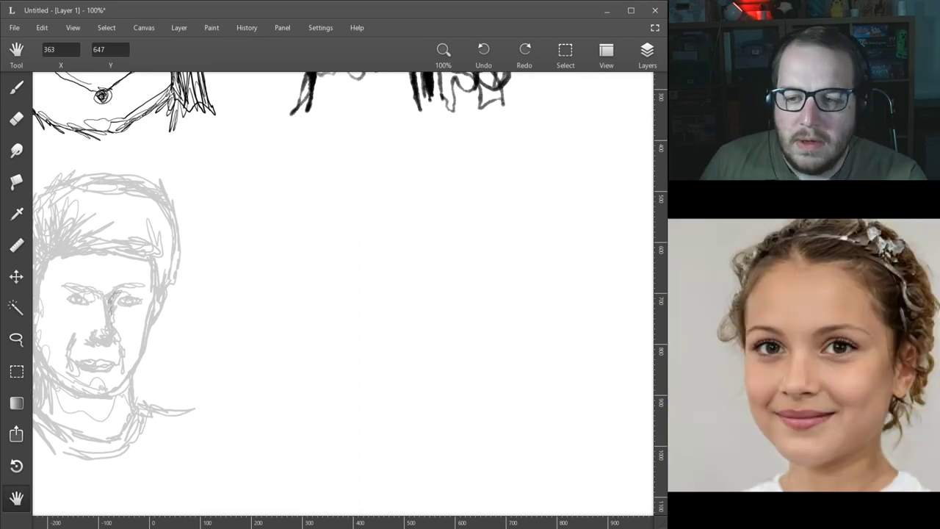
pyautogui.click(16, 87)
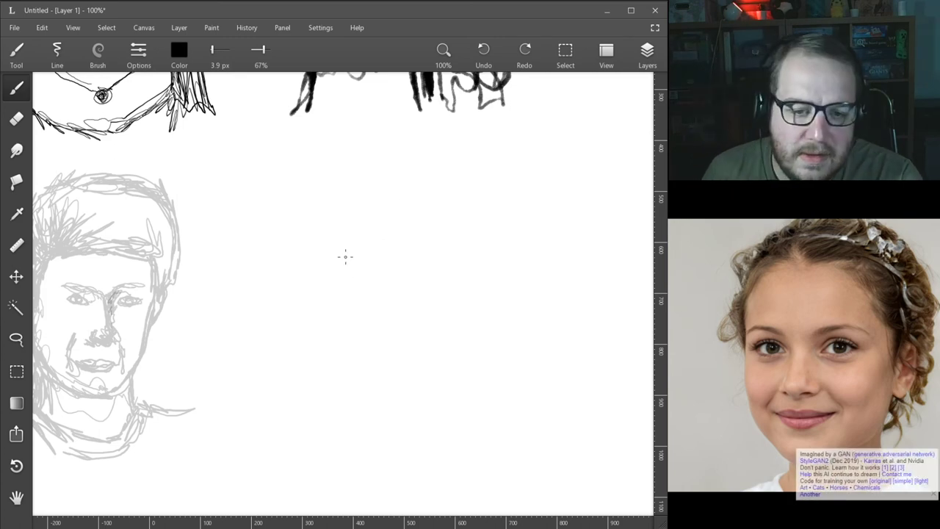
pyautogui.moveTo(313, 276)
pyautogui.mouseDown()
pyautogui.moveTo(341, 277)
pyautogui.moveTo(331, 267)
pyautogui.moveTo(340, 277)
pyautogui.moveTo(330, 284)
pyautogui.moveTo(327, 253)
pyautogui.moveTo(351, 230)
pyautogui.moveTo(331, 236)
pyautogui.moveTo(366, 201)
pyautogui.moveTo(428, 180)
pyautogui.moveTo(381, 184)
pyautogui.moveTo(405, 174)
pyautogui.moveTo(429, 192)
pyautogui.moveTo(455, 185)
pyautogui.moveTo(500, 213)
pyautogui.moveTo(450, 179)
pyautogui.moveTo(520, 247)
pyautogui.moveTo(447, 176)
pyautogui.moveTo(492, 175)
pyautogui.moveTo(518, 207)
pyautogui.moveTo(529, 199)
pyautogui.moveTo(518, 172)
pyautogui.moveTo(507, 196)
pyautogui.moveTo(528, 239)
pyautogui.moveTo(529, 248)
pyautogui.moveTo(507, 223)
pyautogui.moveTo(518, 270)
pyautogui.moveTo(477, 205)
pyautogui.moveTo(528, 281)
pyautogui.moveTo(523, 311)
pyautogui.moveTo(532, 260)
pyautogui.moveTo(528, 298)
pyautogui.moveTo(548, 344)
pyautogui.moveTo(566, 255)
pyautogui.moveTo(554, 177)
pyautogui.moveTo(506, 152)
pyautogui.moveTo(566, 259)
pyautogui.moveTo(550, 342)
pyautogui.moveTo(566, 286)
pyautogui.mouseUp()
pyautogui.moveTo(563, 250)
pyautogui.mouseDown()
pyautogui.moveTo(511, 147)
pyautogui.moveTo(397, 162)
pyautogui.moveTo(492, 147)
pyautogui.moveTo(418, 153)
pyautogui.moveTo(379, 174)
pyautogui.moveTo(416, 156)
pyautogui.moveTo(446, 173)
pyautogui.moveTo(437, 169)
pyautogui.mouseUp()
pyautogui.moveTo(461, 170)
pyautogui.mouseDown()
pyautogui.moveTo(472, 155)
pyautogui.moveTo(511, 154)
pyautogui.moveTo(551, 190)
pyautogui.moveTo(564, 219)
pyautogui.moveTo(570, 271)
pyautogui.moveTo(558, 335)
pyautogui.moveTo(537, 320)
pyautogui.moveTo(548, 347)
pyautogui.moveTo(541, 355)
pyautogui.mouseUp()
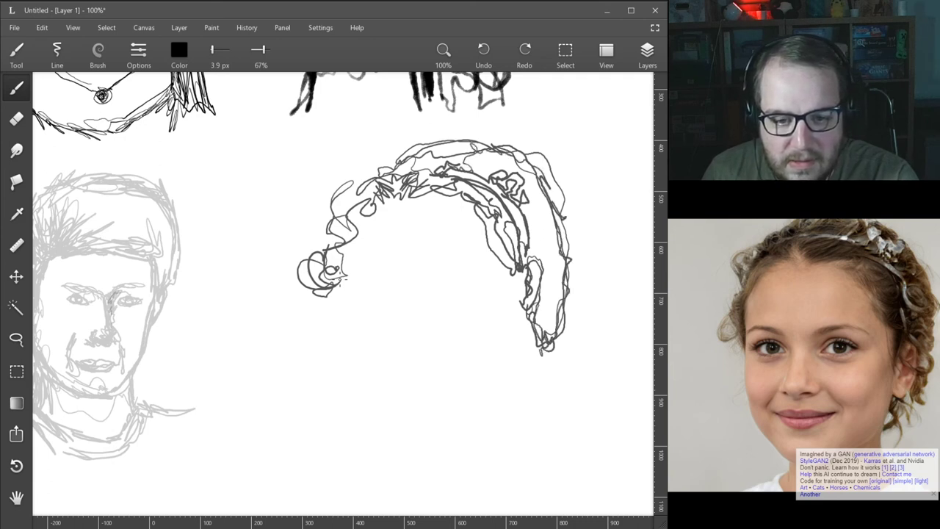
# Add wavy curl texture and dense shading to the girl's hair along the right side down to the nape
pyautogui.moveTo(560, 307); pyautogui.dragTo(548, 272)
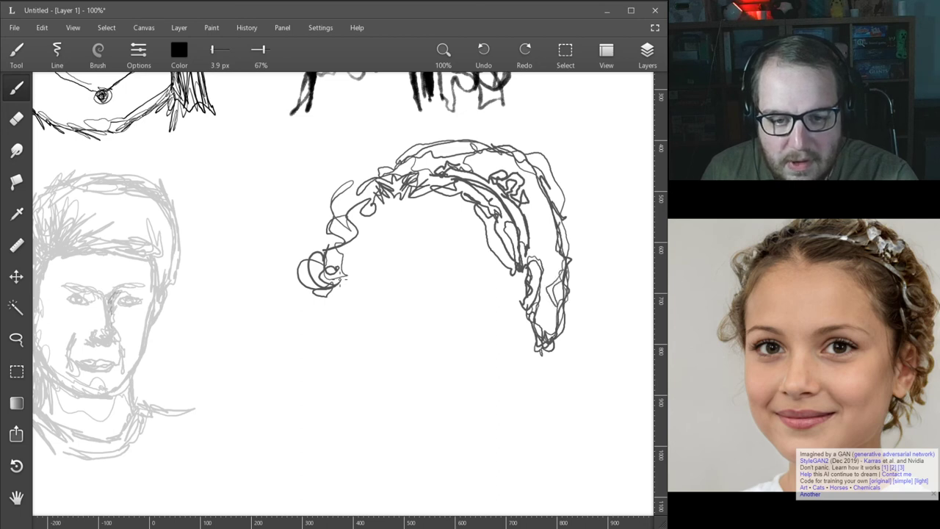
pyautogui.moveTo(558, 215)
pyautogui.mouseDown()
pyautogui.moveTo(544, 241)
pyautogui.moveTo(542, 200)
pyautogui.moveTo(550, 215)
pyautogui.moveTo(530, 256)
pyautogui.moveTo(525, 214)
pyautogui.moveTo(529, 200)
pyautogui.moveTo(532, 240)
pyautogui.moveTo(550, 269)
pyautogui.moveTo(543, 287)
pyautogui.mouseUp()
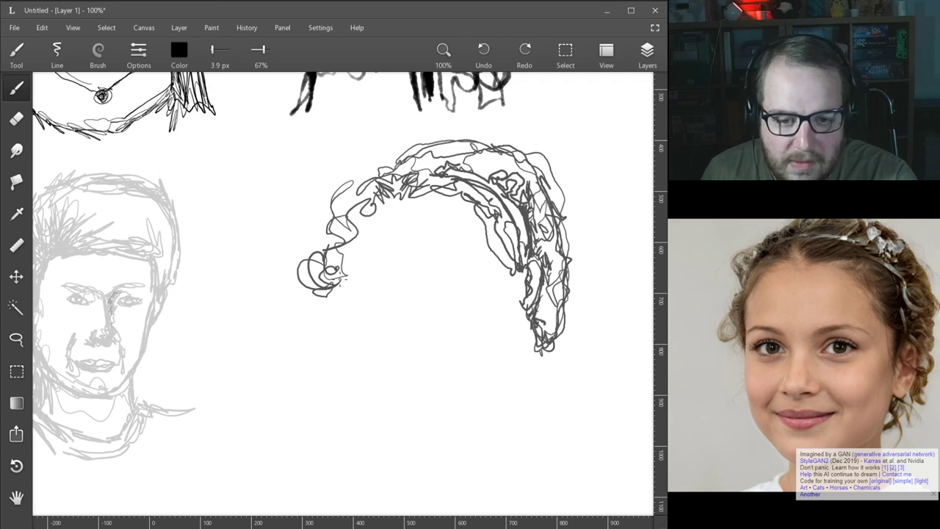
pyautogui.moveTo(530, 307); pyautogui.dragTo(523, 256)
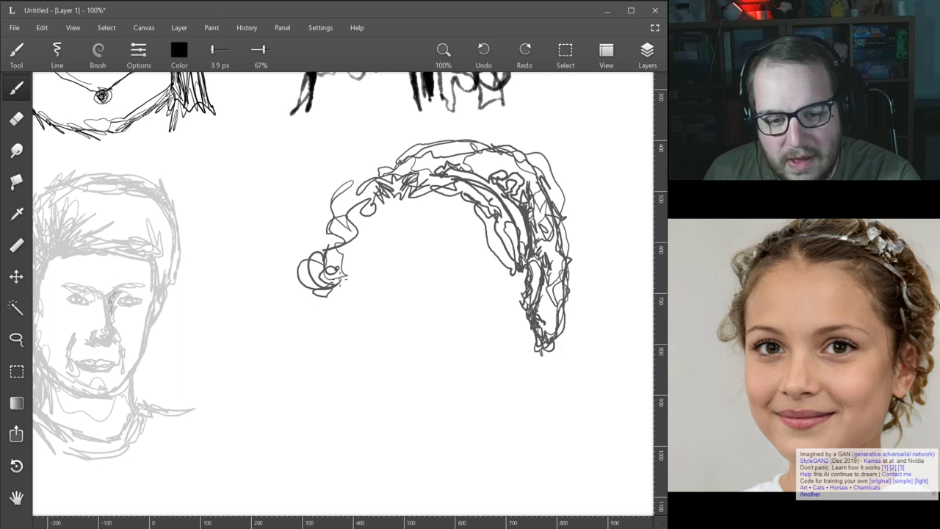
pyautogui.moveTo(541, 338)
pyautogui.mouseDown()
pyautogui.moveTo(535, 371)
pyautogui.moveTo(543, 342)
pyautogui.mouseUp()
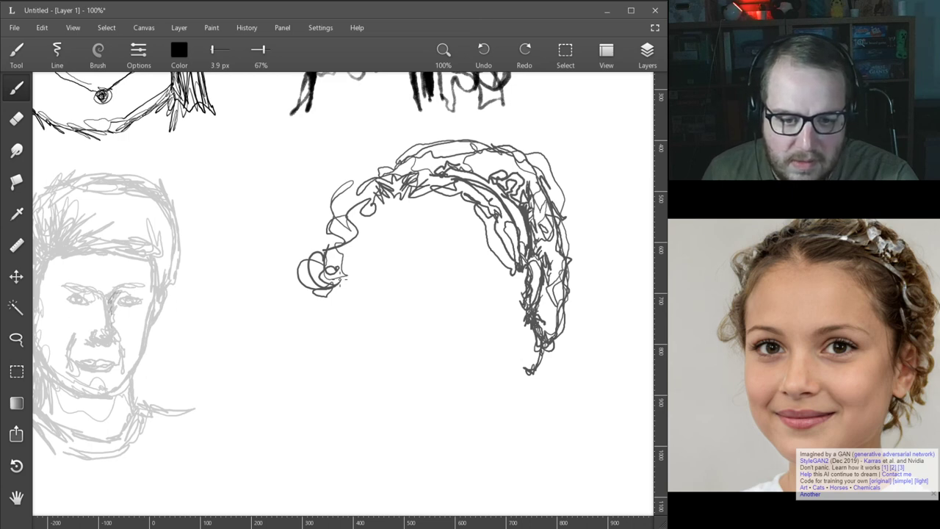
pyautogui.moveTo(535, 342)
pyautogui.mouseDown()
pyautogui.moveTo(529, 333)
pyautogui.moveTo(543, 361)
pyautogui.moveTo(523, 344)
pyautogui.mouseUp()
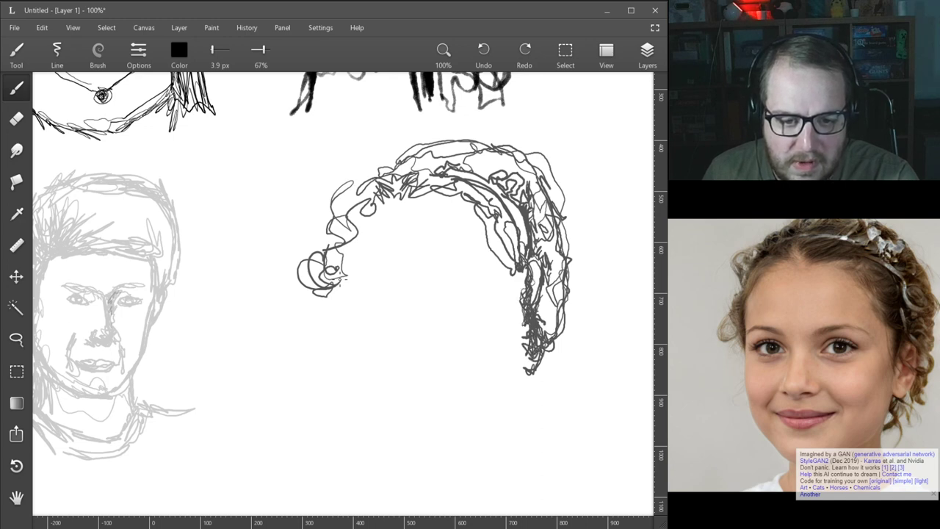
pyautogui.moveTo(533, 260); pyautogui.dragTo(530, 280)
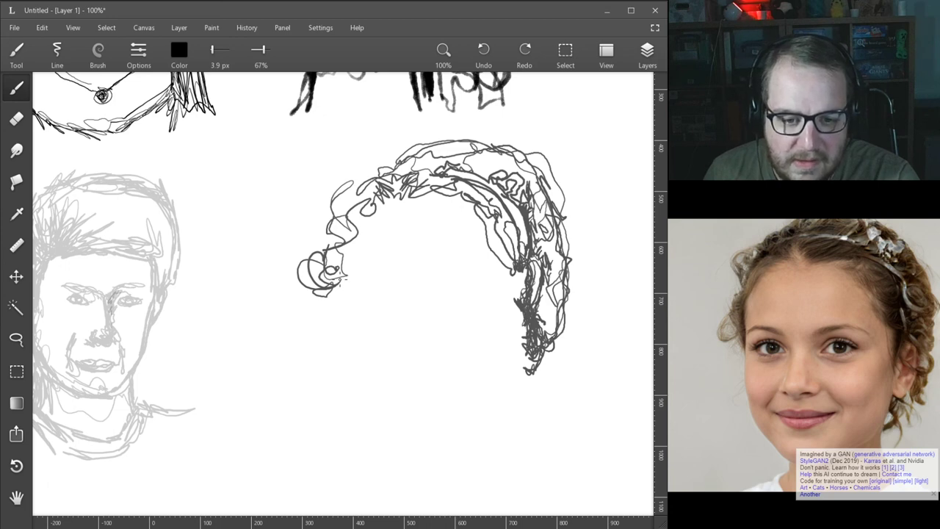
# Outline the girl's face with layered strokes from the hair on the right around the jaw and chin to the left cheek
pyautogui.moveTo(525, 326)
pyautogui.mouseDown()
pyautogui.moveTo(519, 378)
pyautogui.moveTo(521, 354)
pyautogui.mouseUp()
pyautogui.moveTo(519, 369)
pyautogui.mouseDown()
pyautogui.moveTo(493, 407)
pyautogui.moveTo(460, 425)
pyautogui.mouseUp()
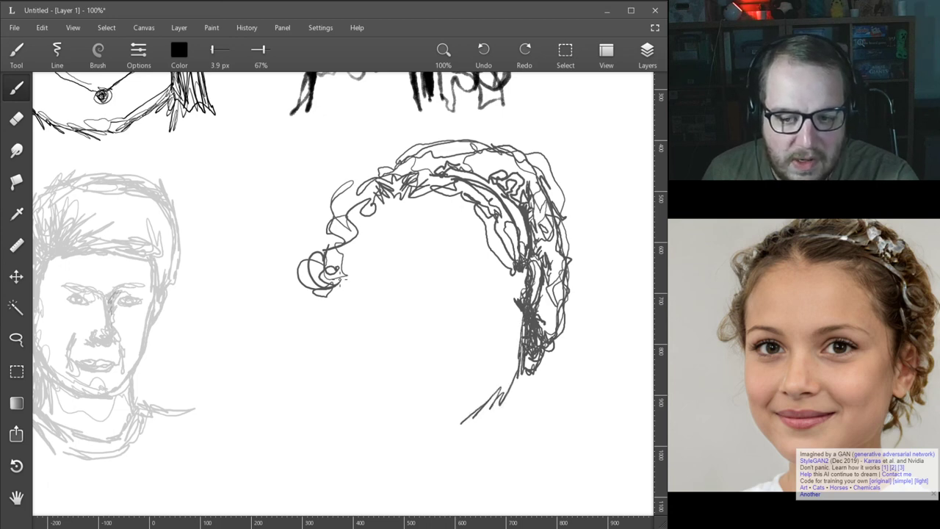
pyautogui.moveTo(497, 400)
pyautogui.mouseDown()
pyautogui.moveTo(421, 420)
pyautogui.moveTo(373, 404)
pyautogui.moveTo(347, 298)
pyautogui.moveTo(364, 370)
pyautogui.moveTo(398, 420)
pyautogui.moveTo(425, 438)
pyautogui.moveTo(461, 436)
pyautogui.moveTo(510, 391)
pyautogui.moveTo(479, 417)
pyautogui.moveTo(364, 364)
pyautogui.moveTo(343, 291)
pyautogui.moveTo(402, 416)
pyautogui.mouseUp()
# Draw the girl's closed smiling mouth with full lips, and add smile creases on both sides
pyautogui.moveTo(372, 365)
pyautogui.mouseDown()
pyautogui.moveTo(400, 336)
pyautogui.moveTo(380, 367)
pyautogui.moveTo(396, 383)
pyautogui.moveTo(390, 371)
pyautogui.moveTo(422, 379)
pyautogui.moveTo(474, 364)
pyautogui.mouseUp()
pyautogui.moveTo(404, 367); pyautogui.dragTo(460, 371)
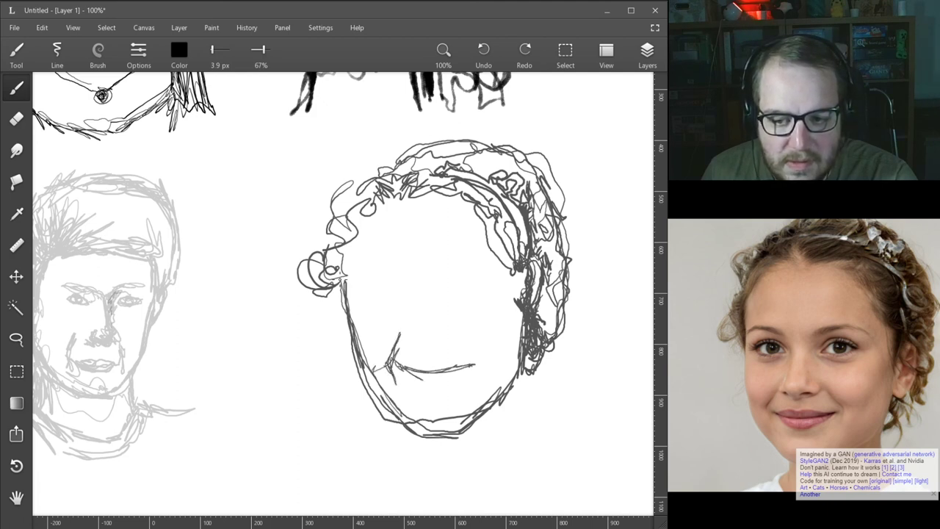
pyautogui.moveTo(460, 335)
pyautogui.mouseDown()
pyautogui.moveTo(482, 368)
pyautogui.moveTo(479, 384)
pyautogui.moveTo(436, 376)
pyautogui.moveTo(459, 379)
pyautogui.moveTo(477, 361)
pyautogui.mouseUp()
pyautogui.moveTo(402, 357); pyautogui.dragTo(457, 366)
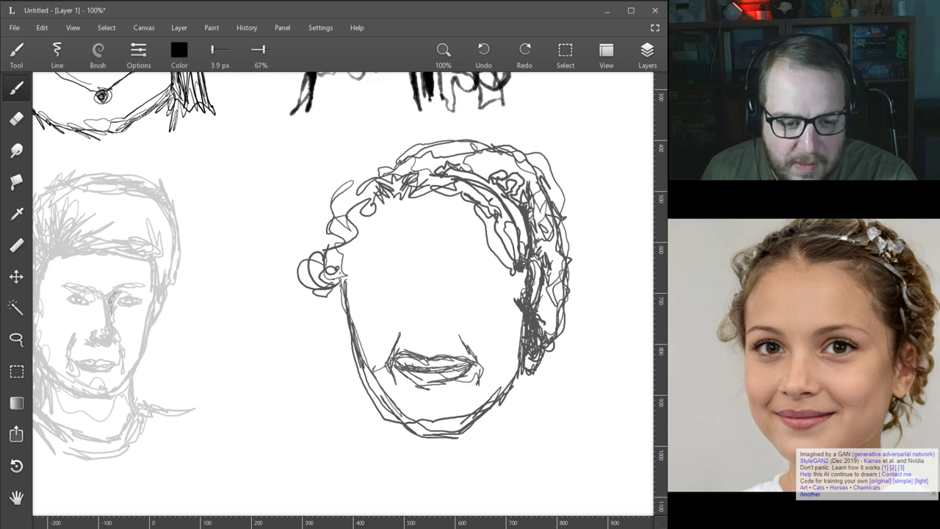
pyautogui.moveTo(386, 354); pyautogui.dragTo(382, 379)
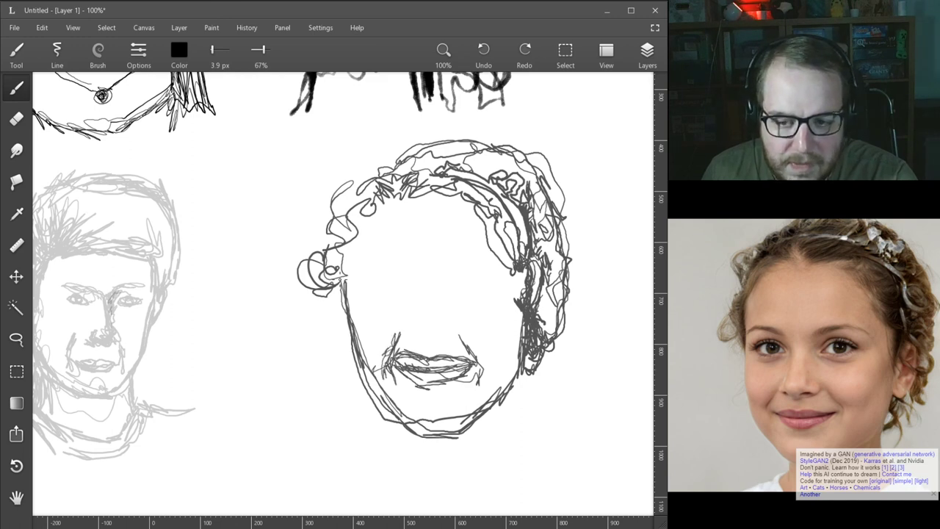
pyautogui.moveTo(387, 367)
pyautogui.mouseDown()
pyautogui.moveTo(389, 389)
pyautogui.moveTo(407, 379)
pyautogui.moveTo(437, 385)
pyautogui.moveTo(467, 340)
pyautogui.moveTo(472, 357)
pyautogui.mouseUp()
pyautogui.moveTo(455, 337); pyautogui.dragTo(462, 346)
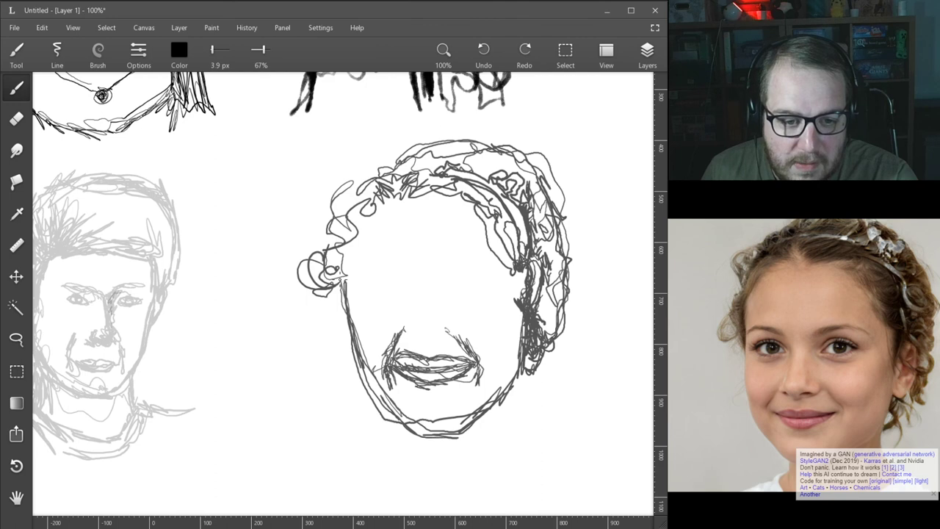
# Scribble overlapping loops and a crossing line over the blank middle of the girl's face above the mouth
pyautogui.moveTo(438, 313)
pyautogui.mouseDown()
pyautogui.moveTo(439, 300)
pyautogui.moveTo(420, 323)
pyautogui.moveTo(441, 243)
pyautogui.moveTo(497, 299)
pyautogui.mouseUp()
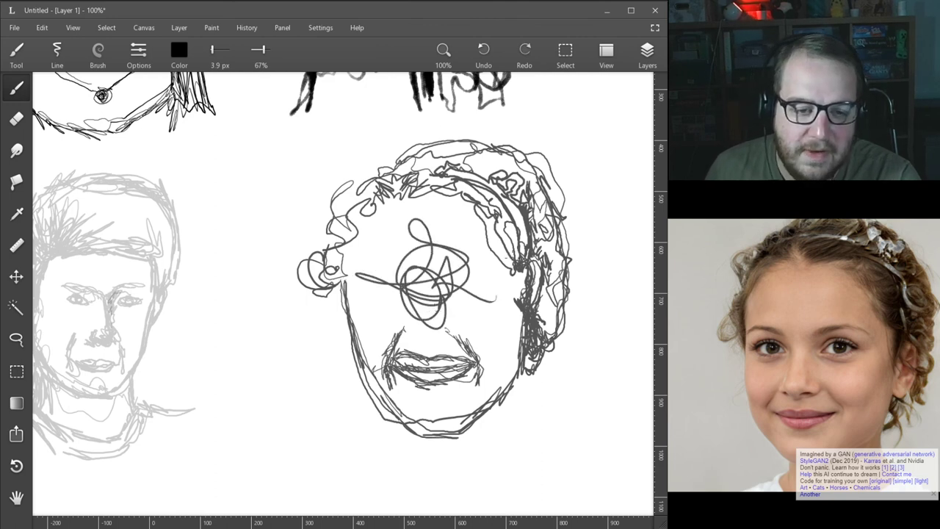
pyautogui.scroll(-1, 533, 318)
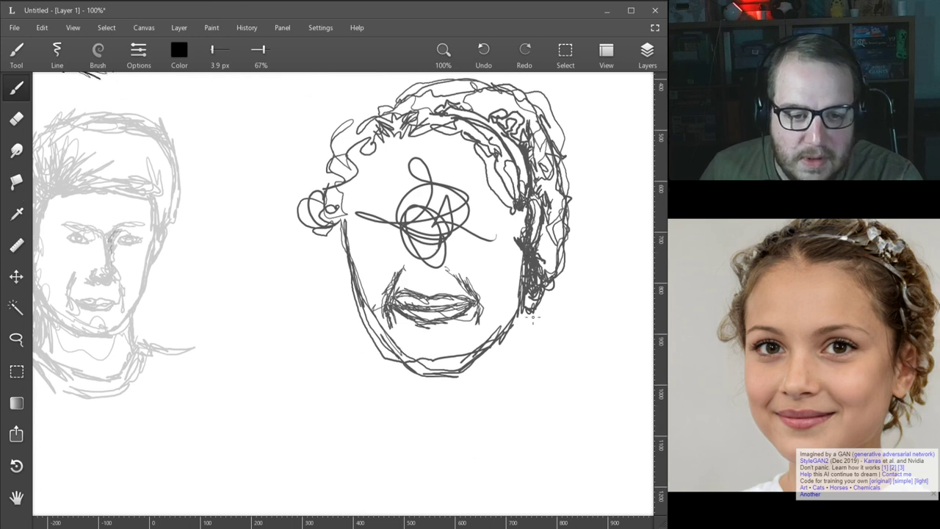
pyautogui.scroll(1, 457, 292)
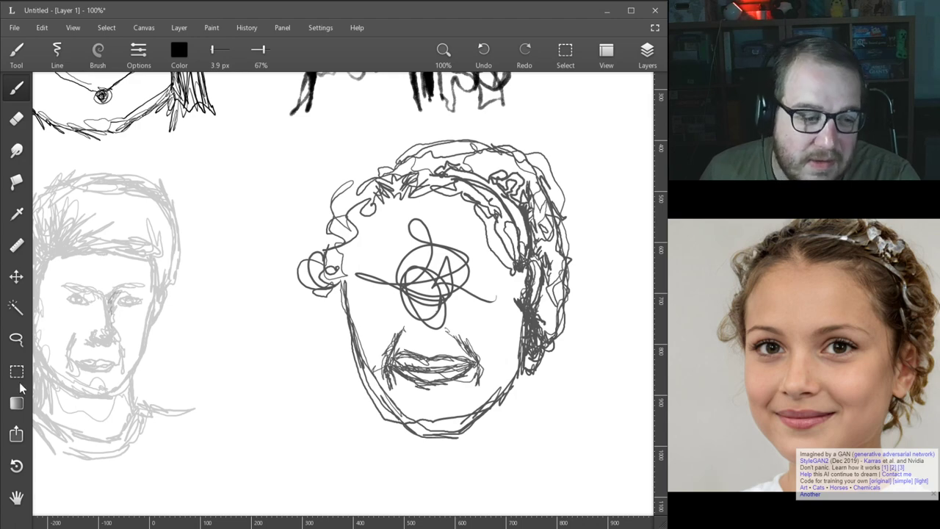
# Select the curly-haired girl's entire sketch with a rectangular selection of about 578 × 684 px
pyautogui.click(17, 504)
pyautogui.moveTo(258, 359); pyautogui.dragTo(268, 322)
pyautogui.moveTo(242, 397); pyautogui.dragTo(239, 420)
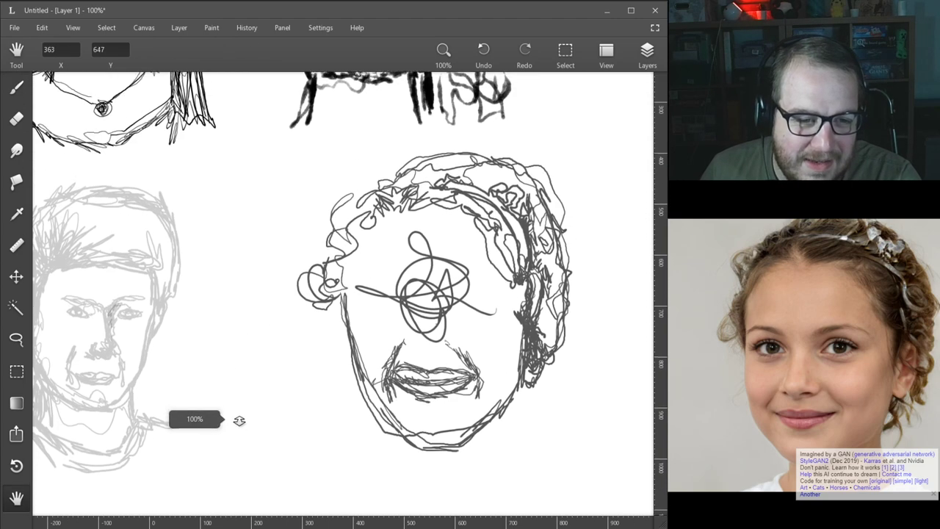
pyautogui.moveTo(299, 231); pyautogui.dragTo(291, 325)
pyautogui.hotkey('ctrl', '0')
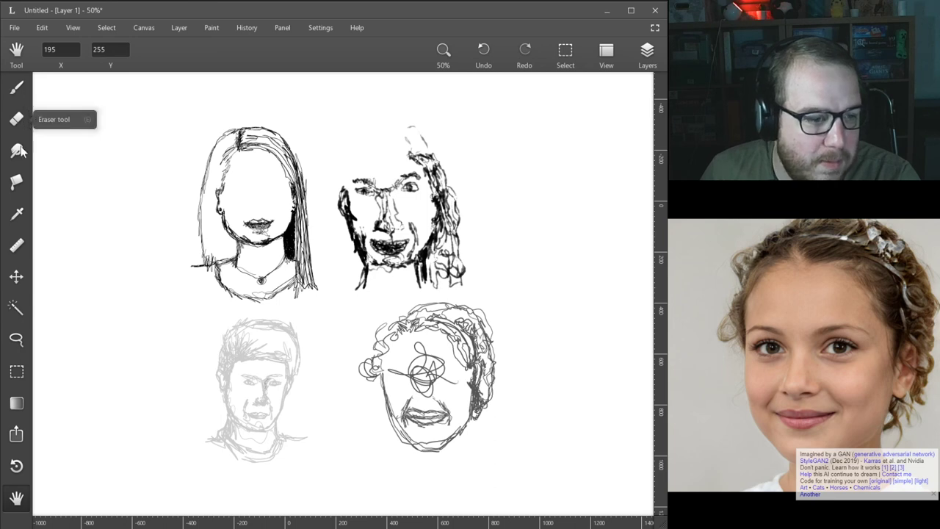
pyautogui.click(16, 371)
pyautogui.moveTo(352, 471); pyautogui.dragTo(499, 298)
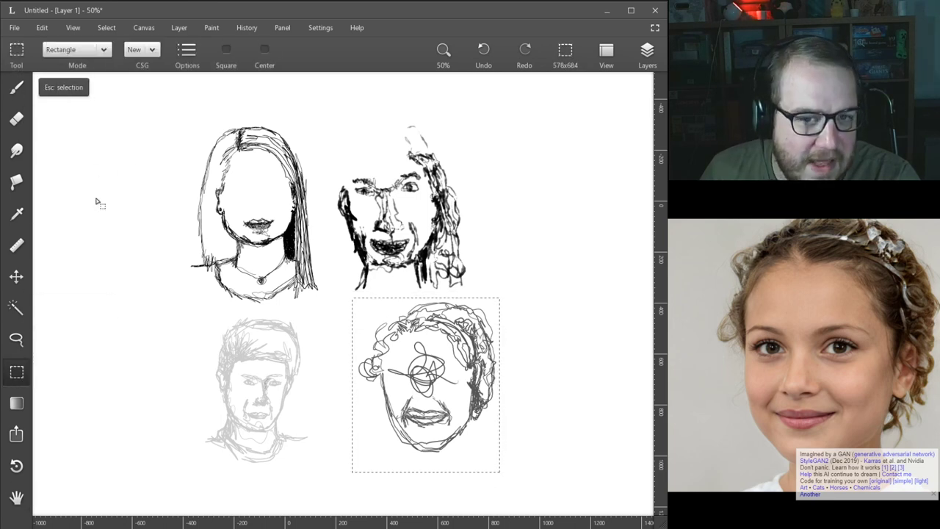